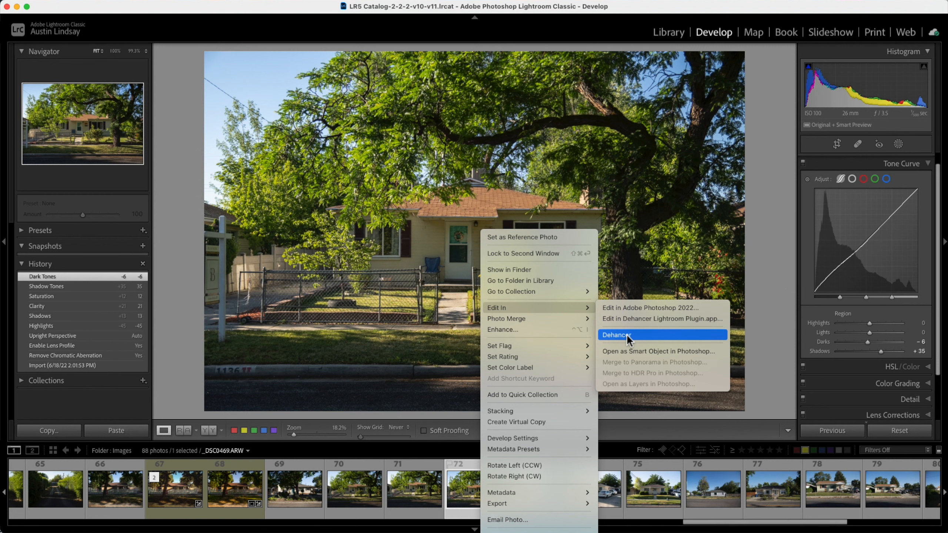
# - Open the house photo in the Dehancer plugin and view the available film types, leaving All Films selected
pyautogui.click(626, 336)
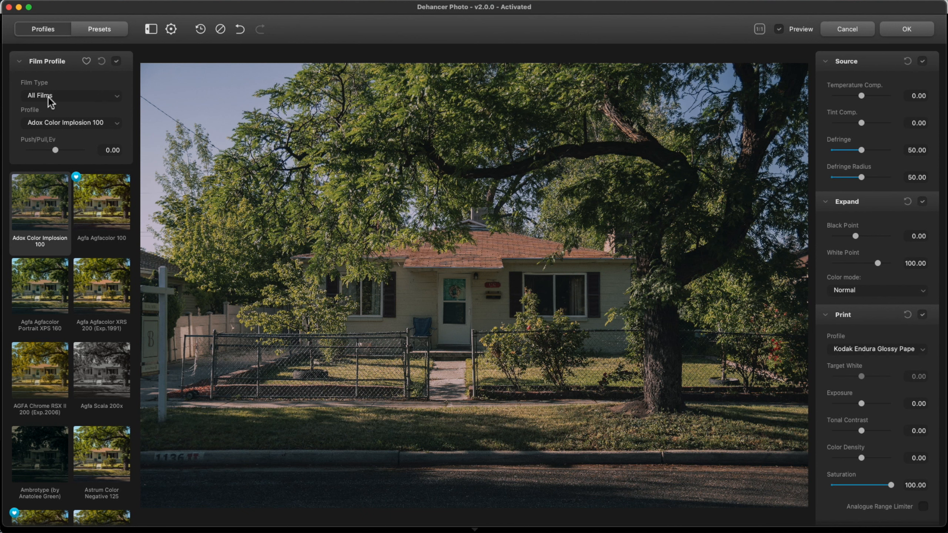
pyautogui.click(63, 102)
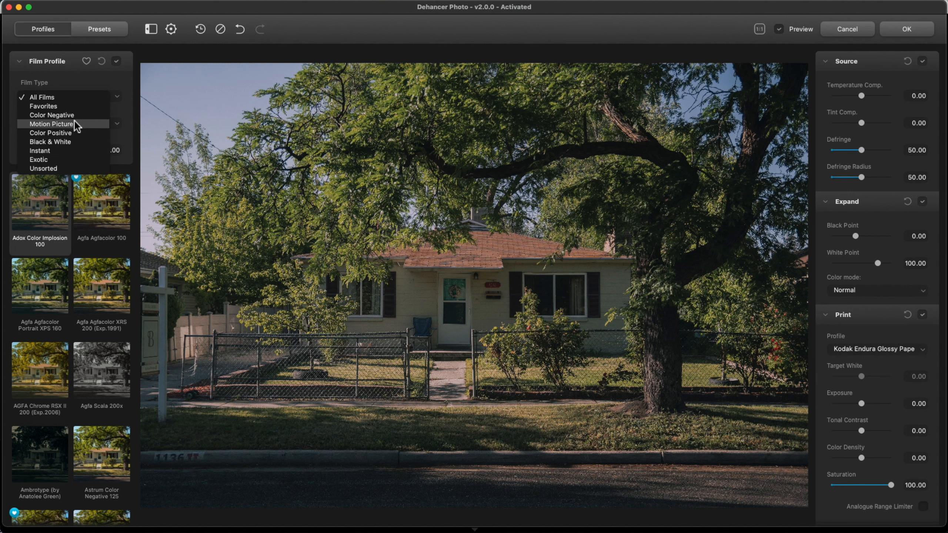
pyautogui.click(87, 92)
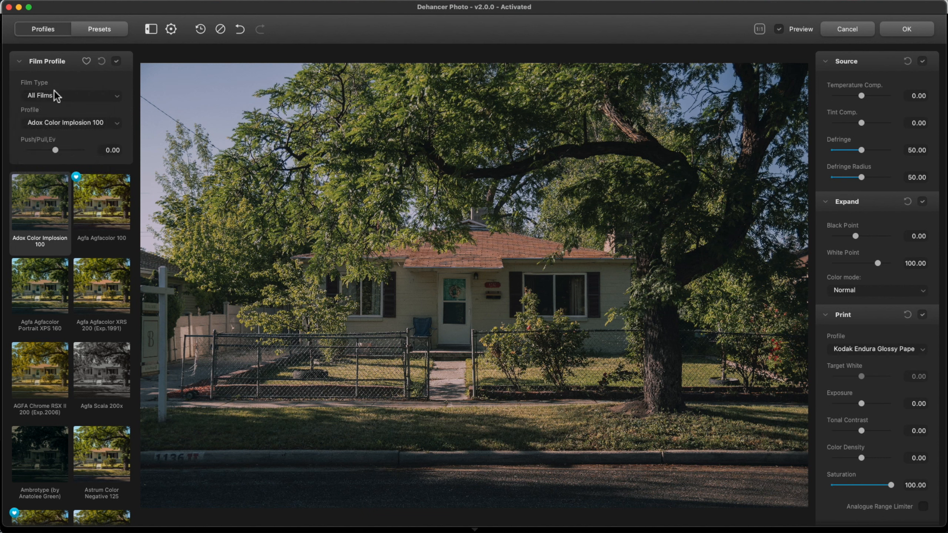
# - Examine the available film stocks in the profile list and the preview thumbnails
pyautogui.click(64, 124)
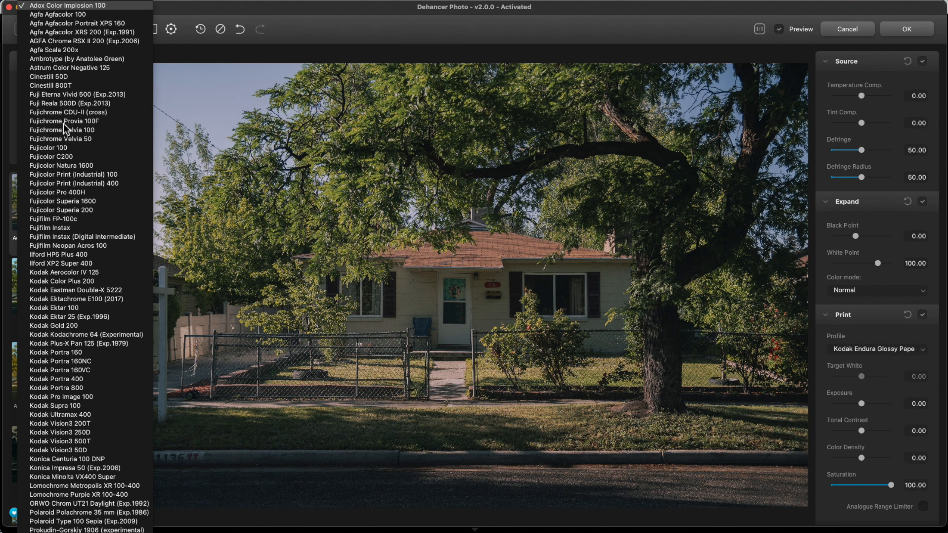
pyautogui.click(12, 121)
pyautogui.click(35, 125)
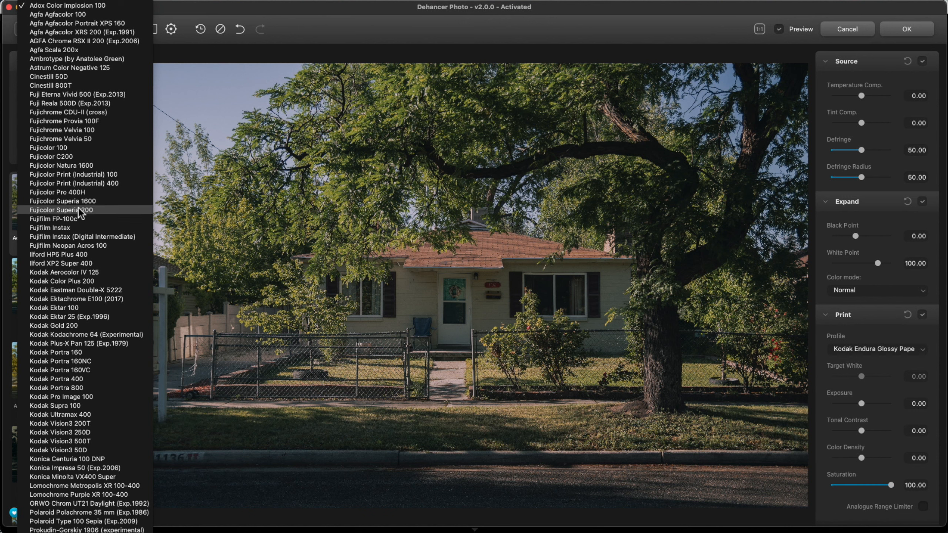
pyautogui.click(12, 130)
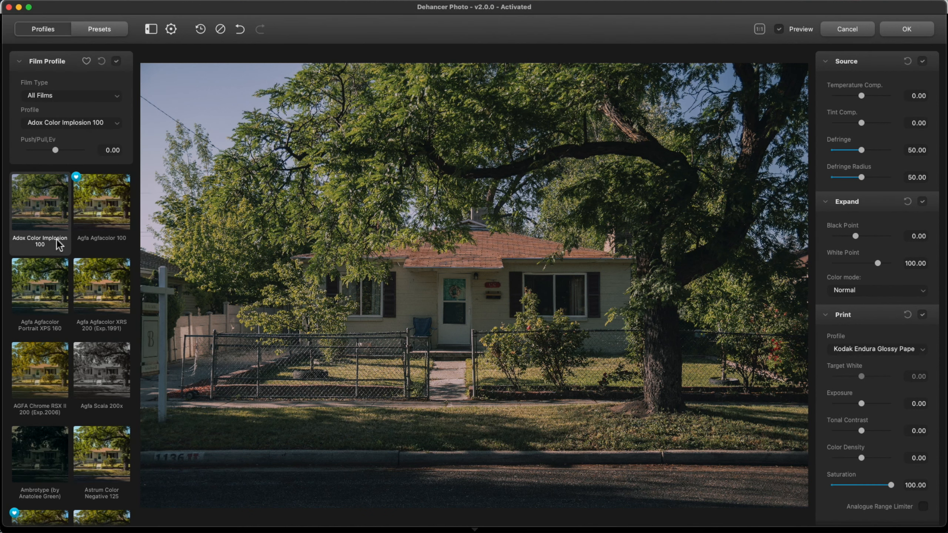
pyautogui.scroll(-3, 57, 246)
pyautogui.scroll(-15, 58, 246)
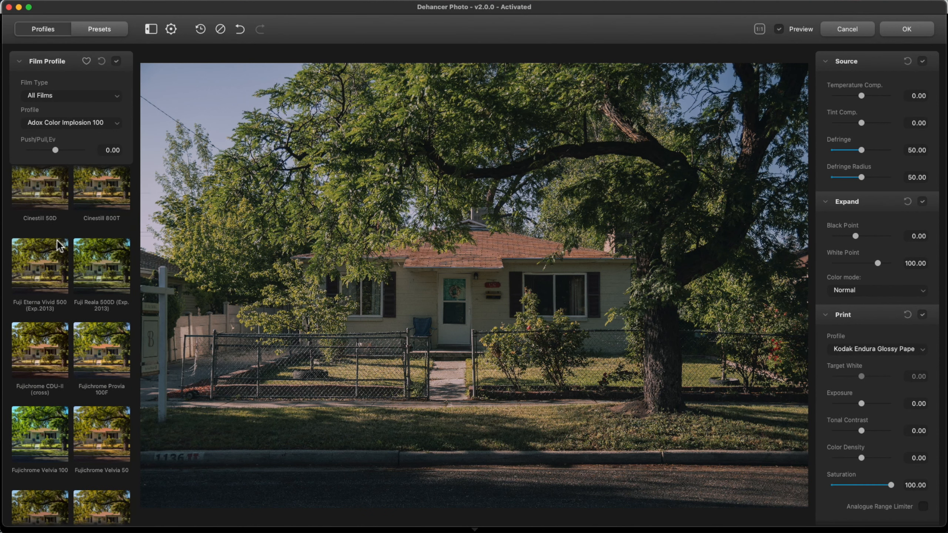
pyautogui.click(61, 123)
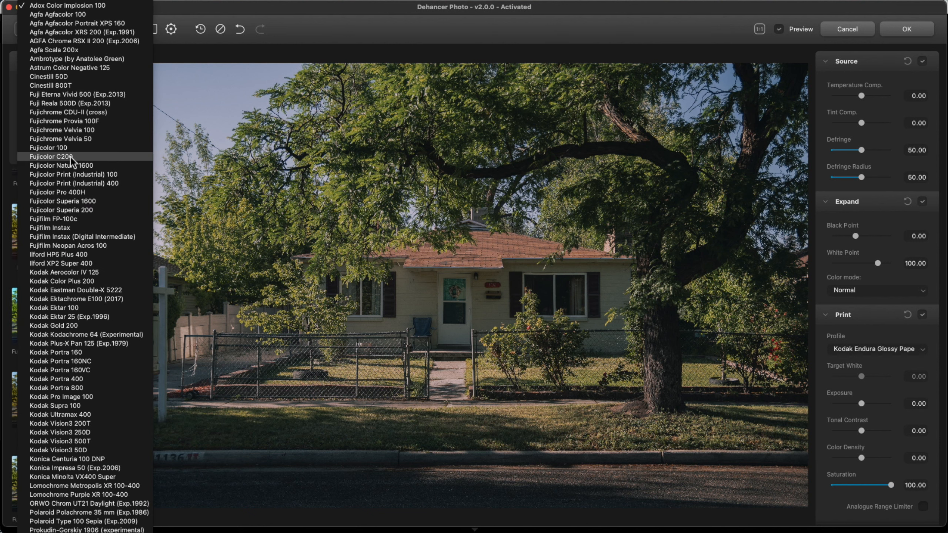
pyautogui.click(13, 125)
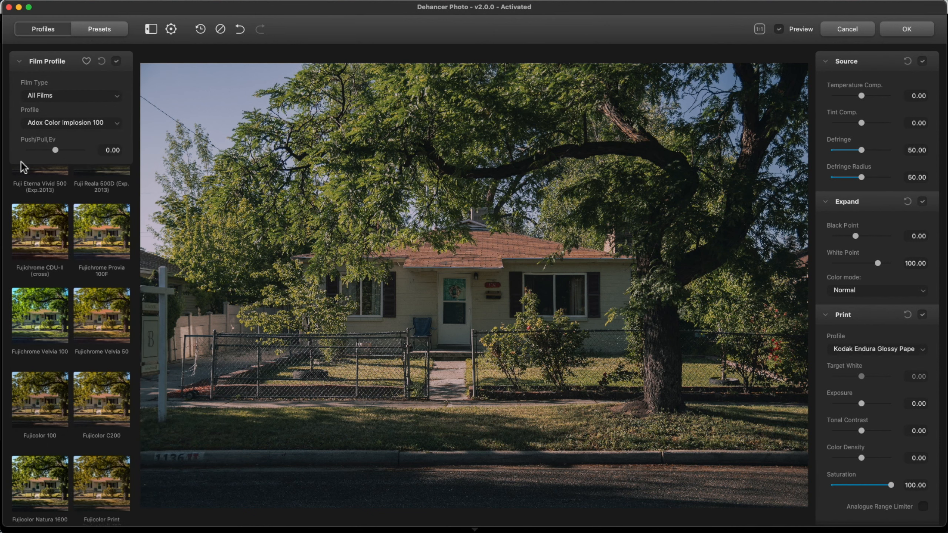
# - Try the Fujichrome CDU-II (cross) film profile and undo it
pyautogui.click(24, 224)
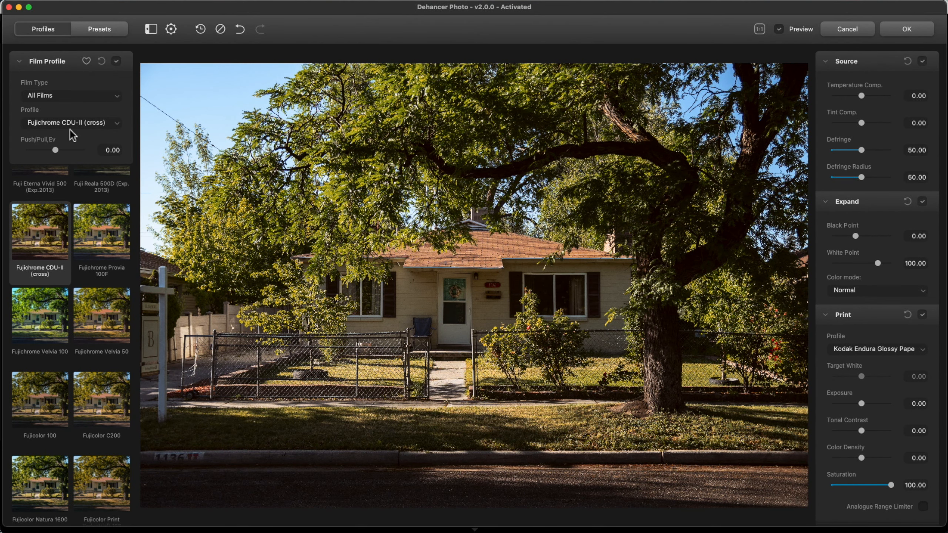
pyautogui.press('super+z')
# - Filter the film profiles to Favorites and look over the favorite stocks
pyautogui.click(67, 97)
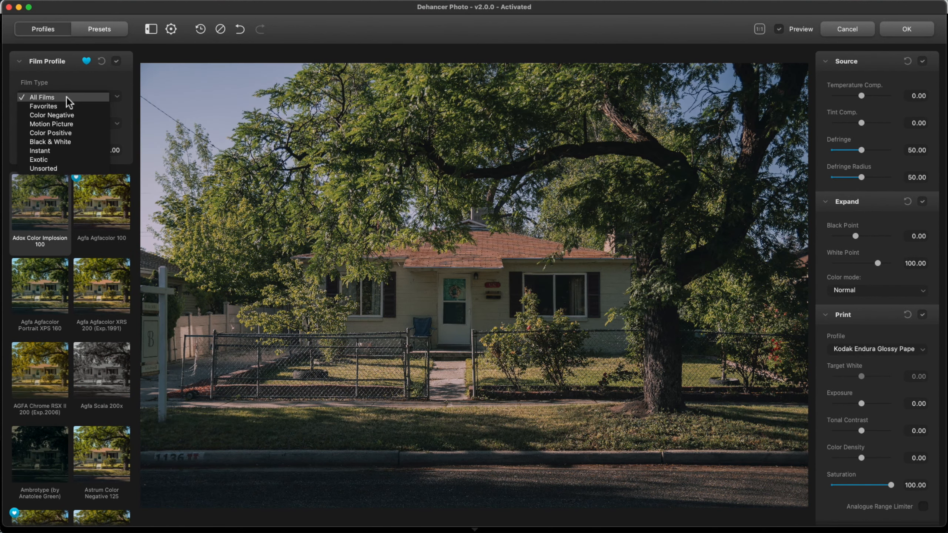
pyautogui.click(66, 105)
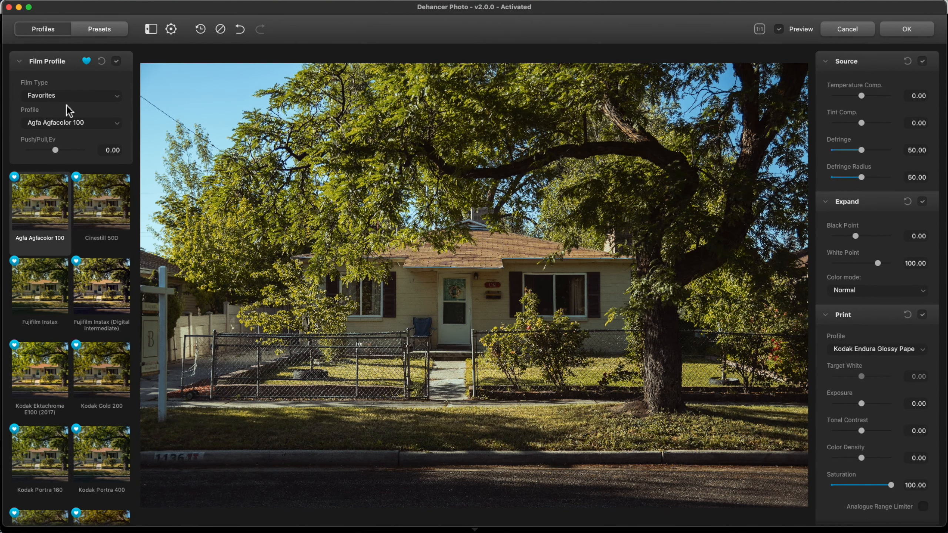
pyautogui.scroll(-3, 81, 371)
pyautogui.scroll(3, 82, 373)
# - Try favorite film profiles on the photo, including Cinestill 50D, Fujifilm Instax, Kodak Gold 200, Ektachrome E100, Vision3 200T and Portra 400
pyautogui.click(96, 211)
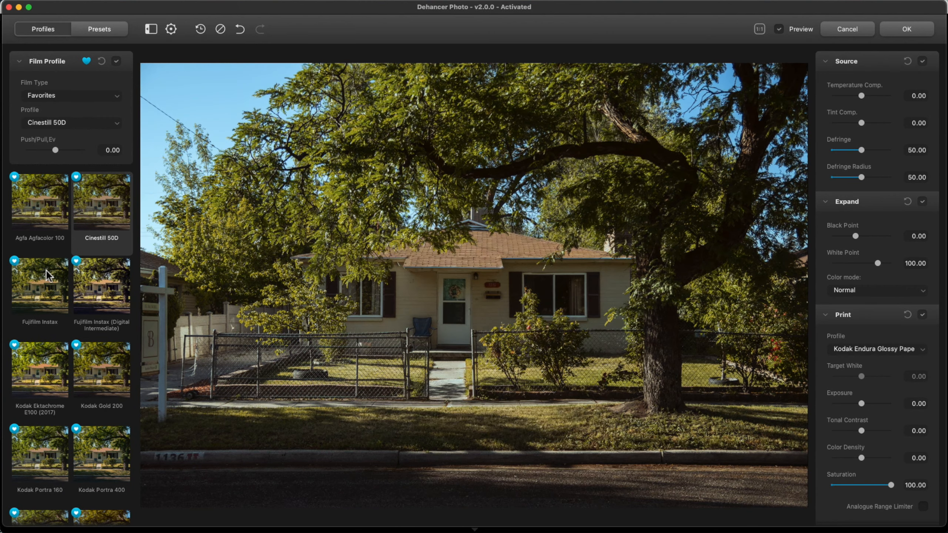
pyautogui.click(42, 285)
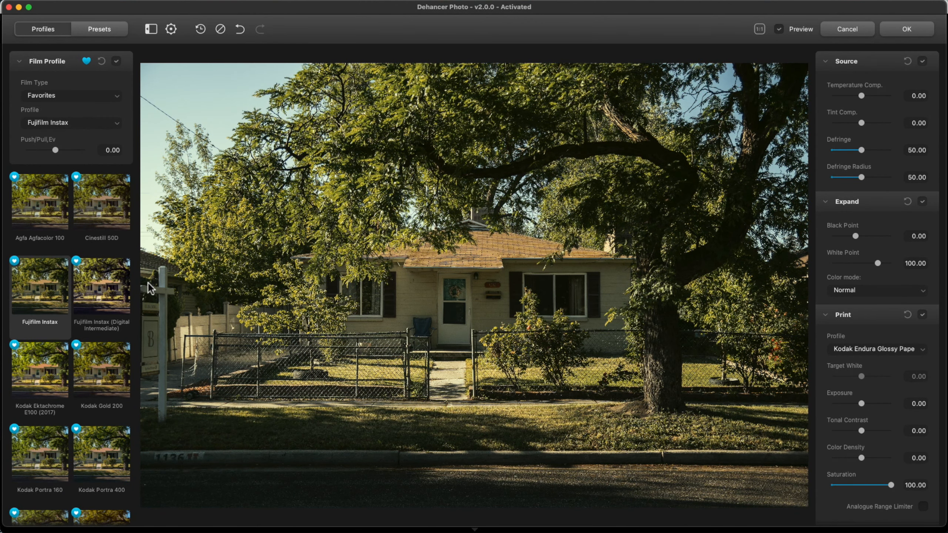
pyautogui.click(104, 291)
pyautogui.click(98, 384)
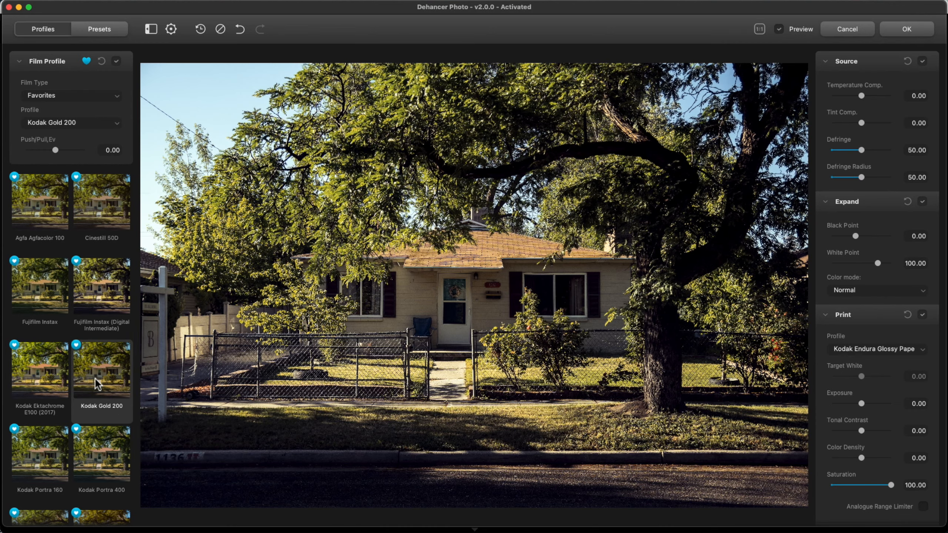
pyautogui.click(49, 381)
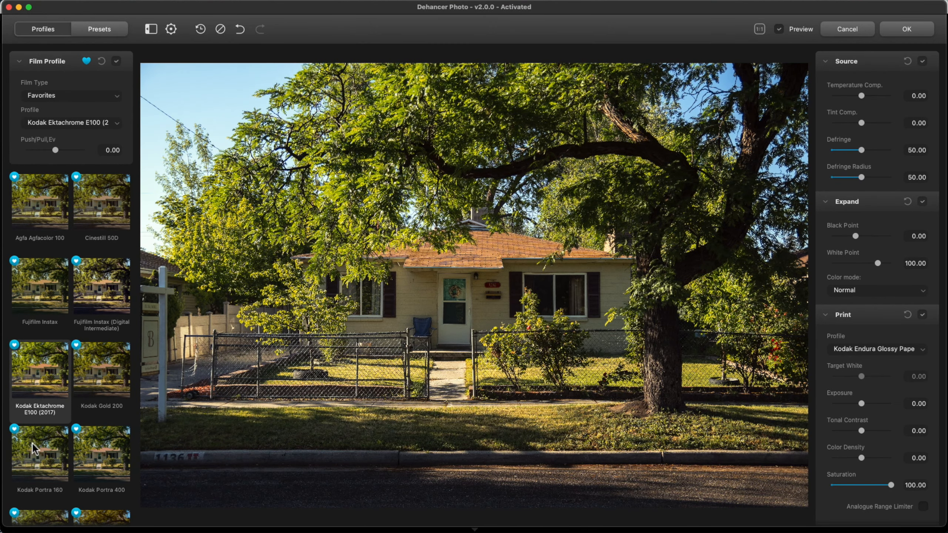
pyautogui.click(32, 444)
pyautogui.scroll(-2, 33, 444)
pyautogui.click(40, 457)
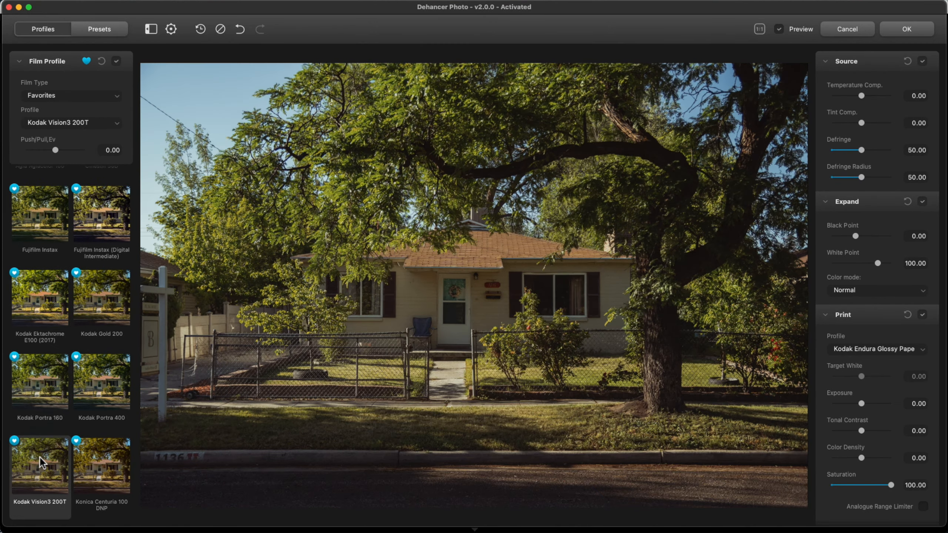
pyautogui.click(106, 464)
pyautogui.click(97, 394)
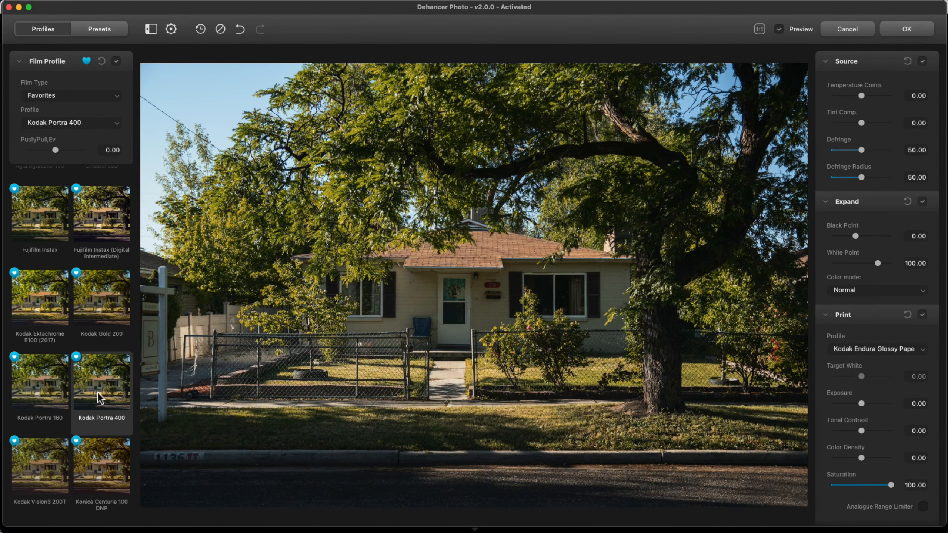
# - Preview the Agfa Agfacolor 100 profile and apply Cinestill 50D to the photo
pyautogui.scroll(3, 98, 393)
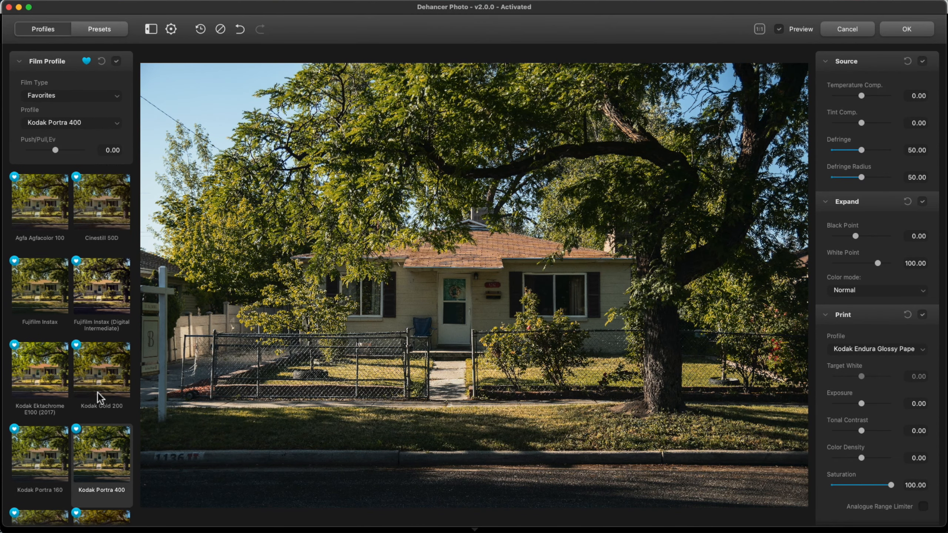
pyautogui.click(48, 210)
pyautogui.click(104, 211)
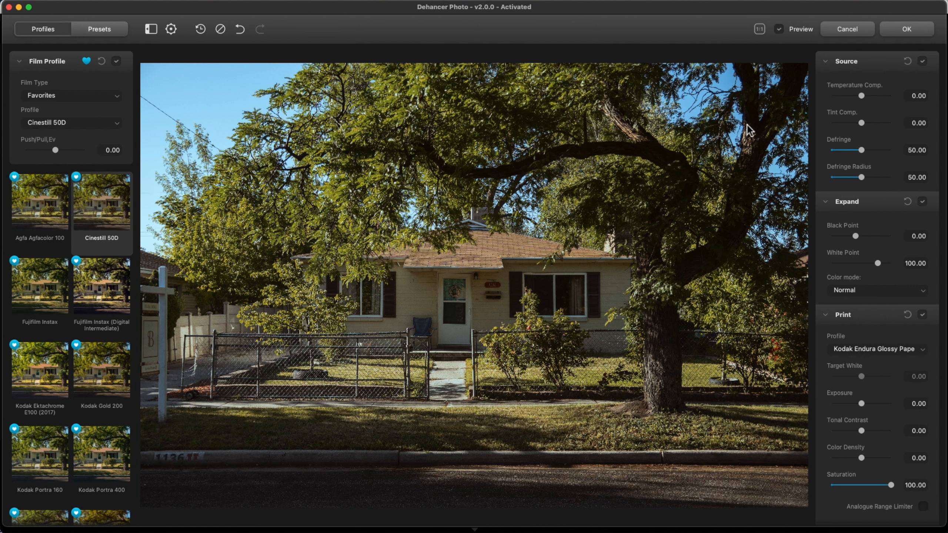
# - Look over the adjustment sections, try small Temperature Comp. and Tint Comp. shifts in Source, and reset both to 0
pyautogui.scroll(-7, 862, 136)
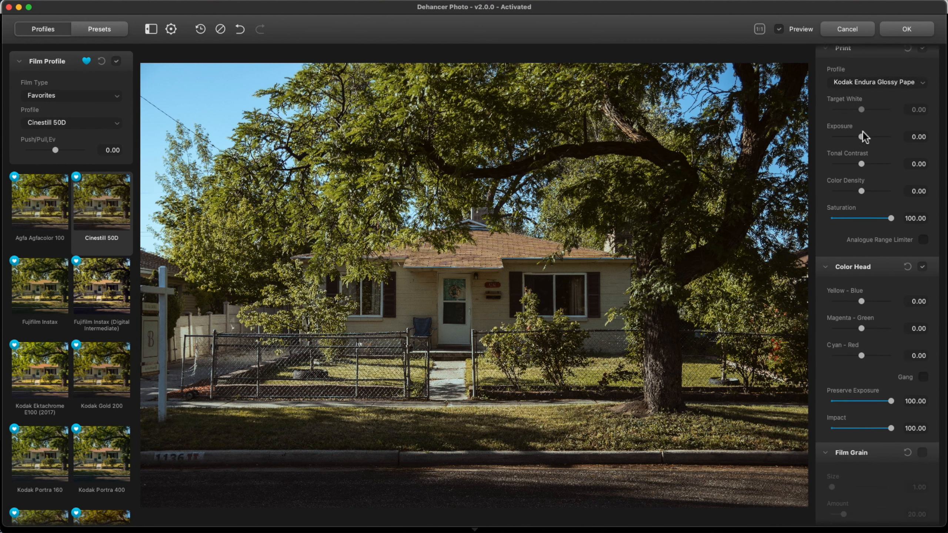
pyautogui.scroll(-4, 862, 132)
pyautogui.scroll(12, 863, 131)
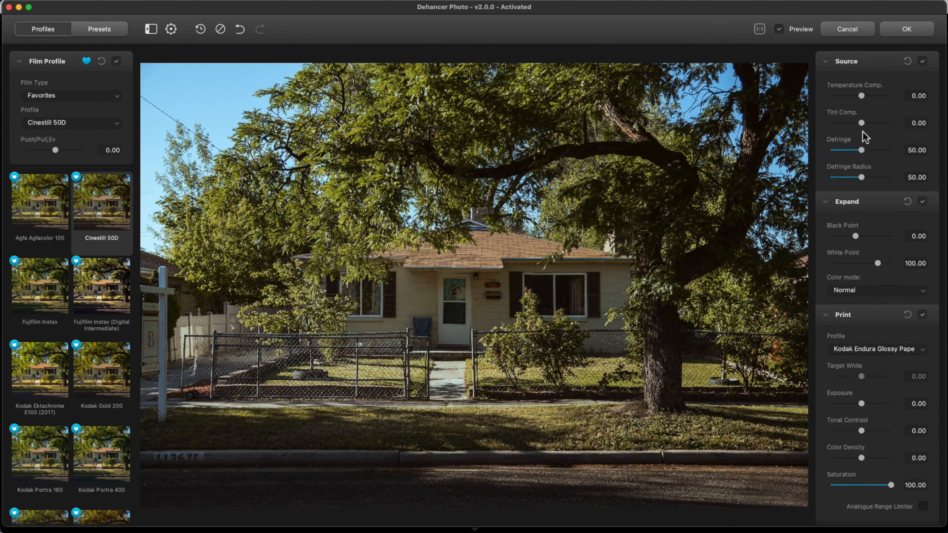
pyautogui.moveTo(861, 97)
pyautogui.mouseDown()
pyautogui.moveTo(875, 97)
pyautogui.moveTo(864, 96)
pyautogui.mouseUp()
pyautogui.doubleClick(864, 96)
pyautogui.moveTo(861, 123)
pyautogui.mouseDown()
pyautogui.moveTo(879, 123)
pyautogui.moveTo(835, 123)
pyautogui.moveTo(868, 125)
pyautogui.mouseUp()
pyautogui.doubleClick(866, 124)
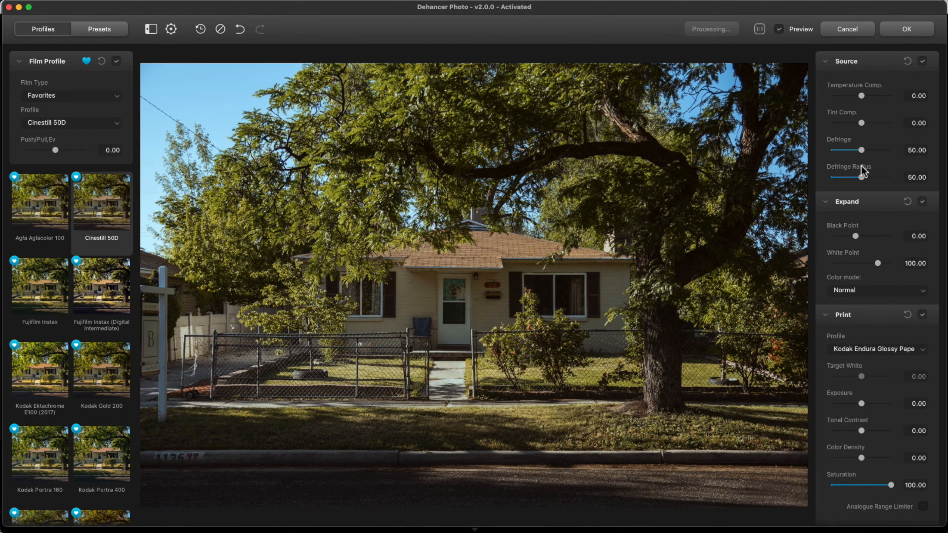
# - Set Expand's black point to 2.81 and white point to 86.39, trying the Luma color mode before returning to Normal
pyautogui.moveTo(858, 236); pyautogui.dragTo(869, 262)
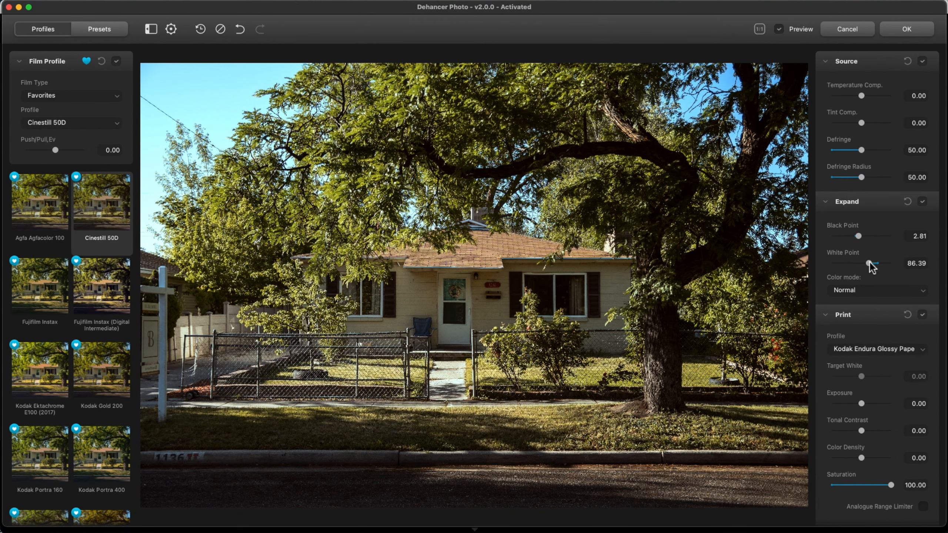
pyautogui.click(878, 292)
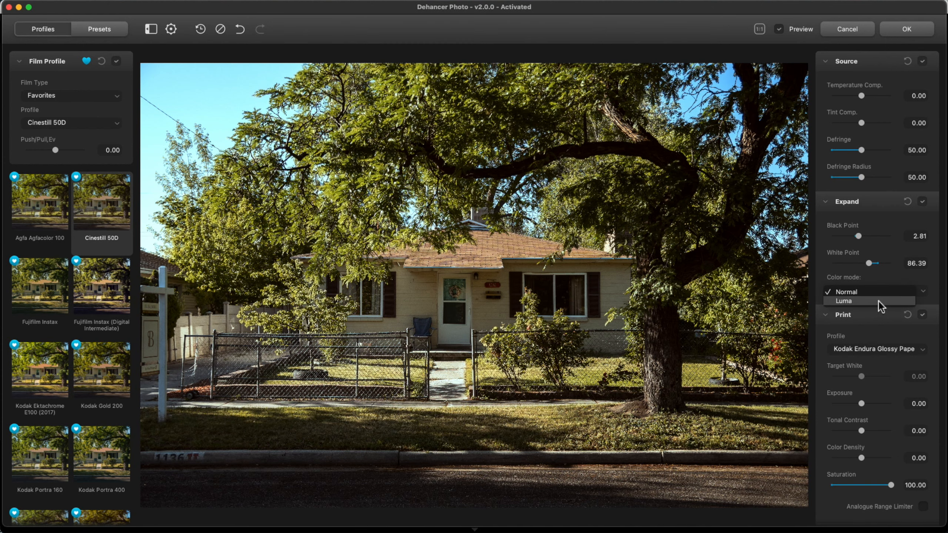
pyautogui.click(878, 301)
pyautogui.click(877, 291)
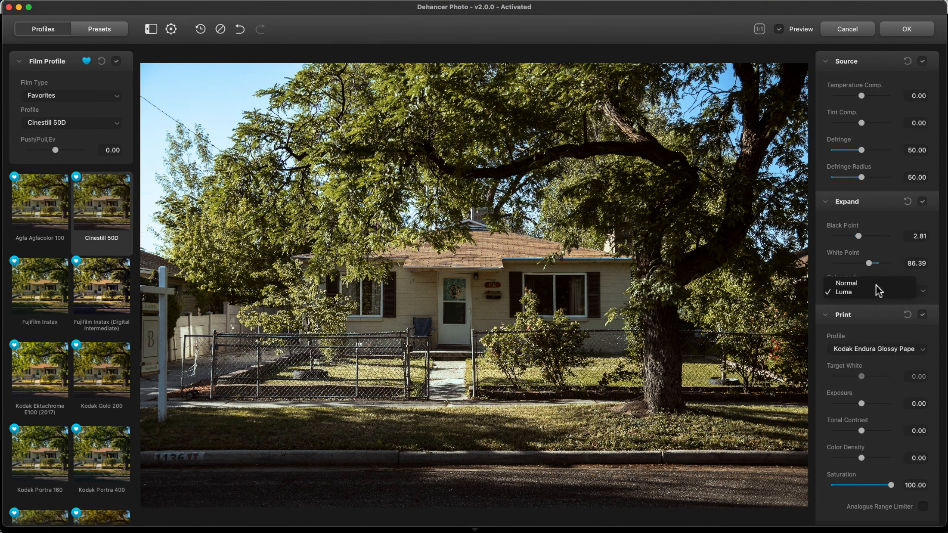
pyautogui.click(875, 286)
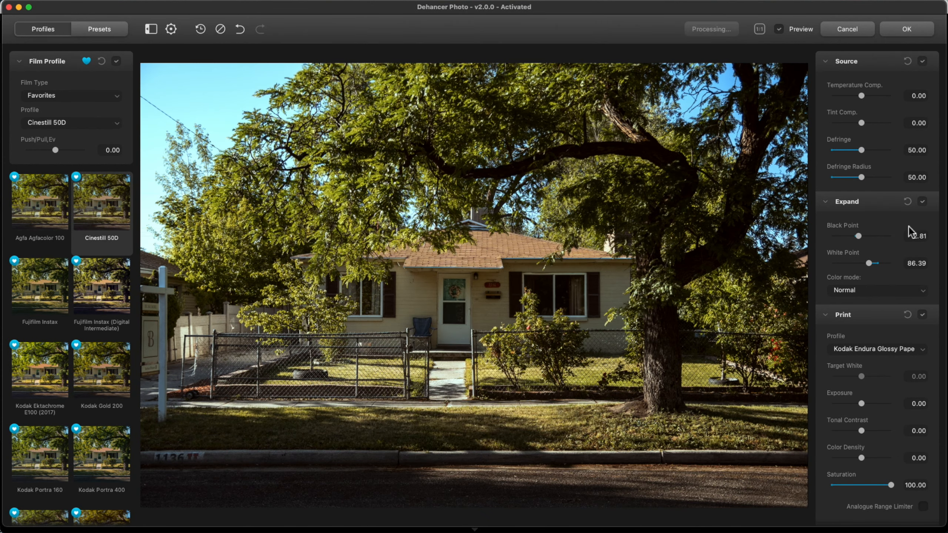
# - Compare the photo with Expand off and on, and collapse the Expand and Source sections
pyautogui.click(922, 201)
pyautogui.click(922, 202)
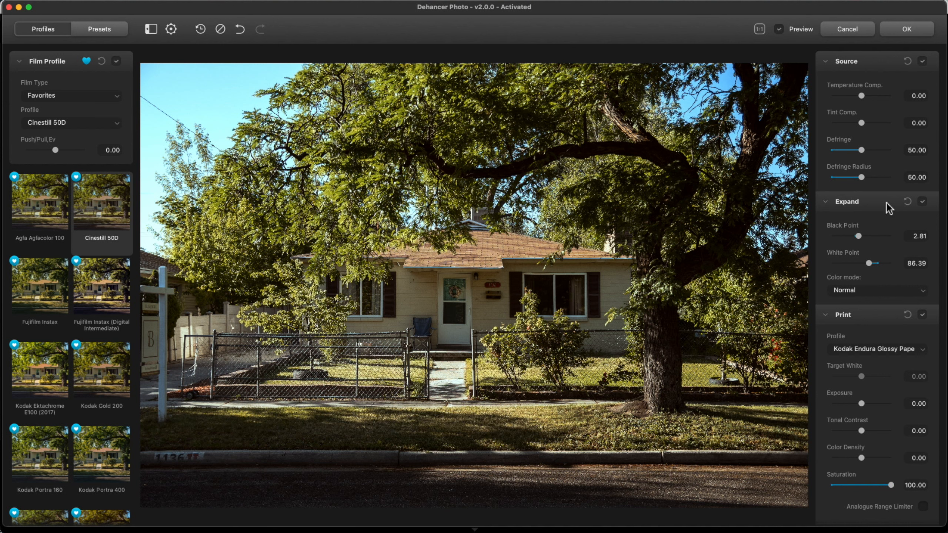
pyautogui.click(825, 201)
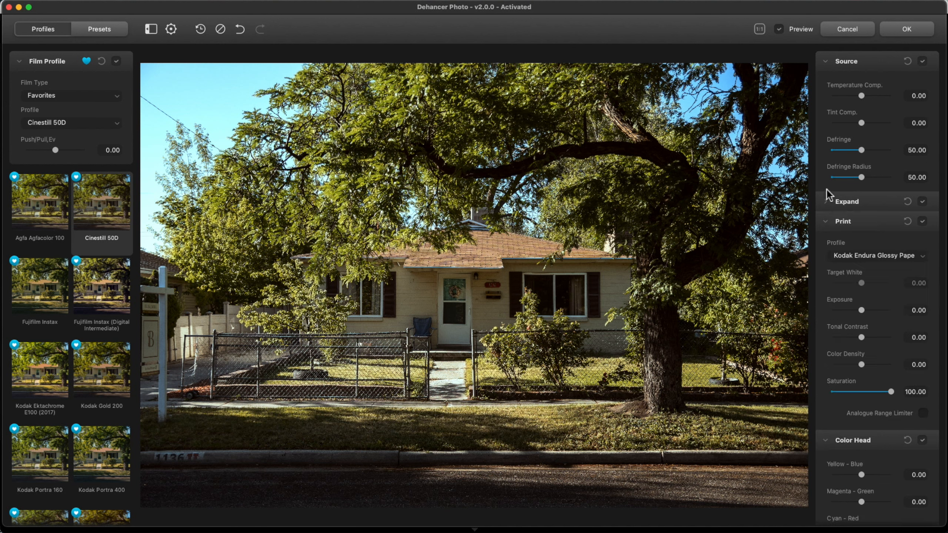
pyautogui.click(826, 62)
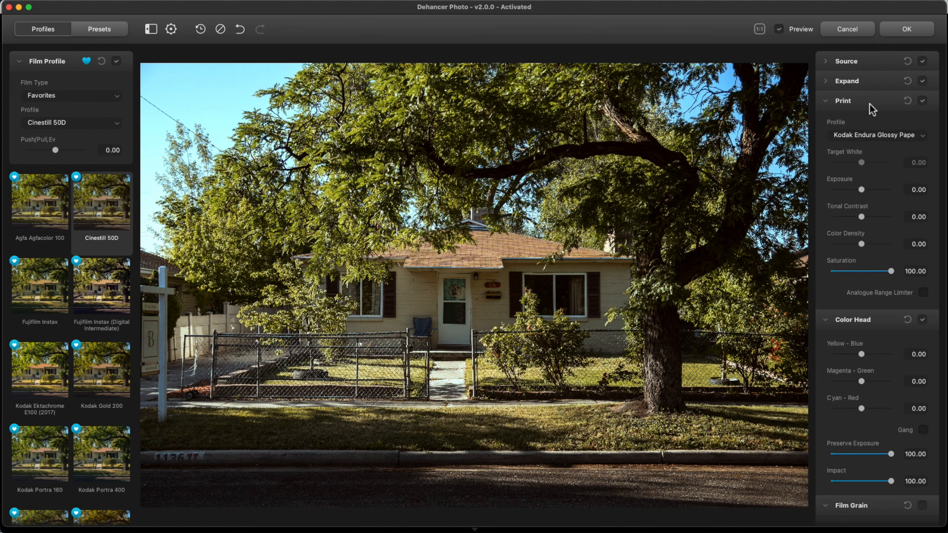
# - Check the print profile options, keep Kodak Endura Glossy Paper, and collapse the Print section
pyautogui.click(878, 143)
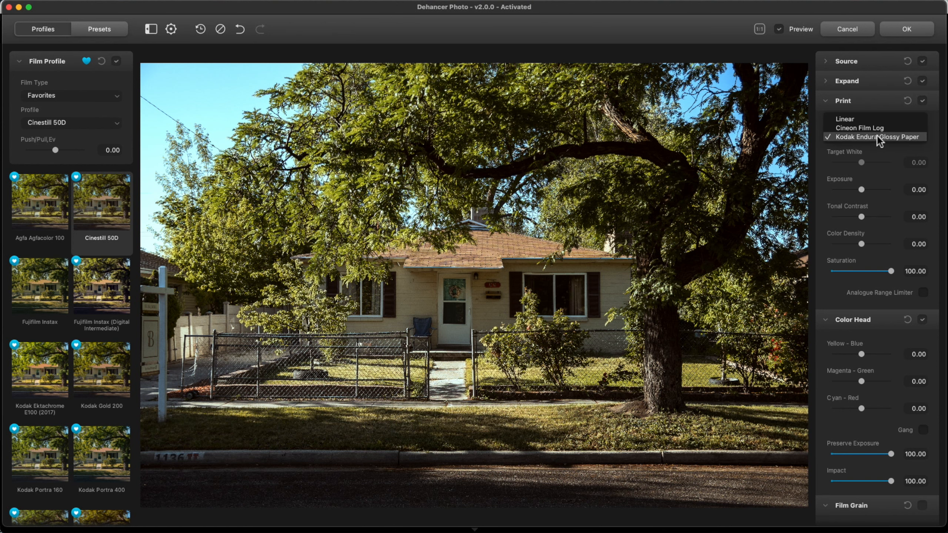
pyautogui.click(877, 136)
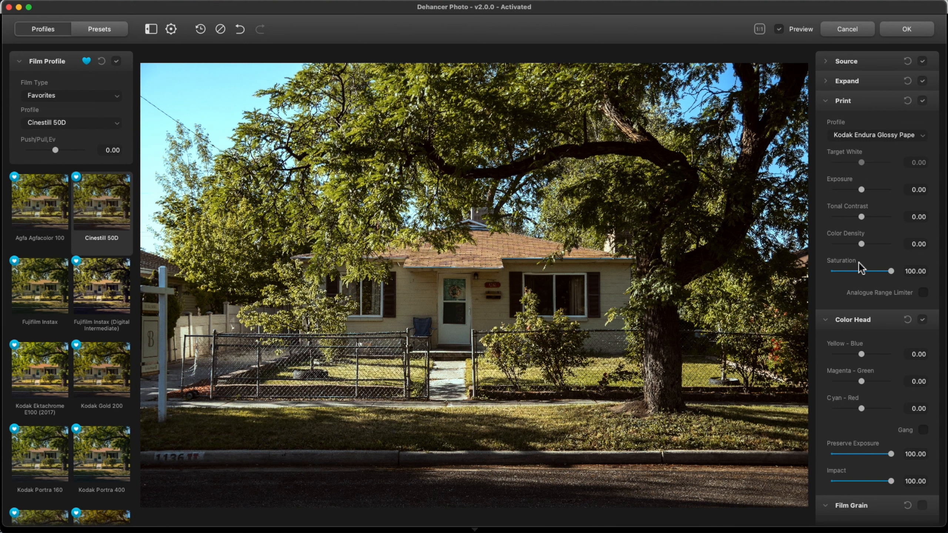
pyautogui.click(827, 101)
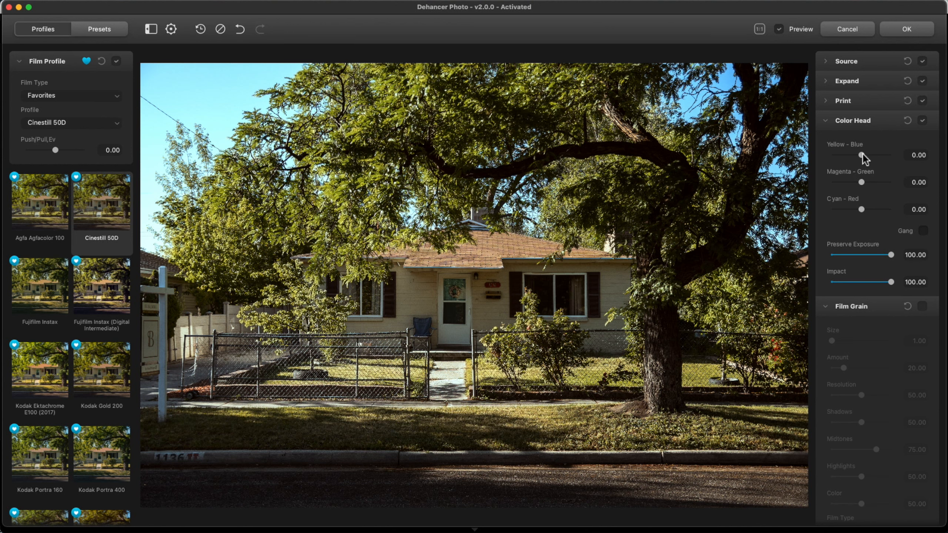
# - Try Color Head shifts of 8.05 yellow-blue, 13.78 magenta-green and -18.77 cyan-red, reset the section and collapse it
pyautogui.moveTo(862, 154); pyautogui.dragTo(850, 210)
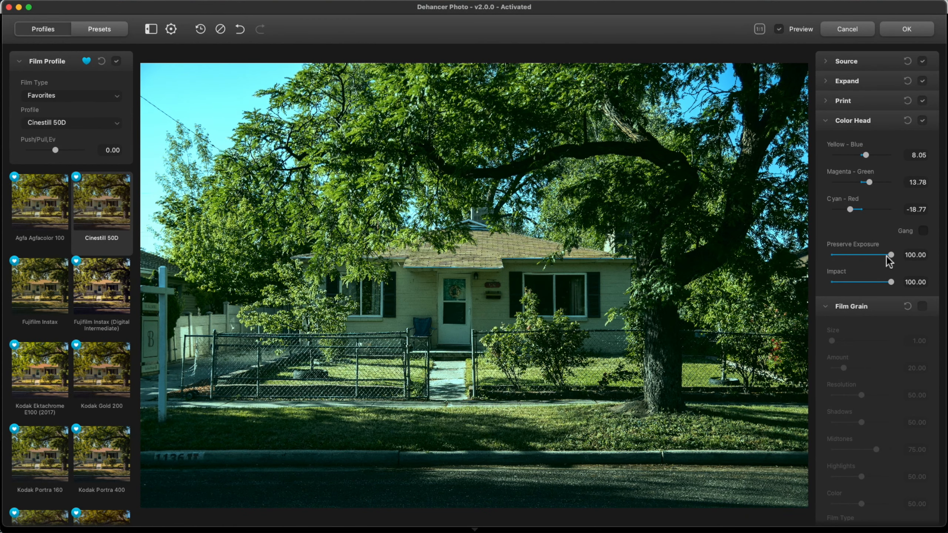
pyautogui.moveTo(886, 257); pyautogui.dragTo(883, 282)
pyautogui.click(906, 121)
pyautogui.click(826, 121)
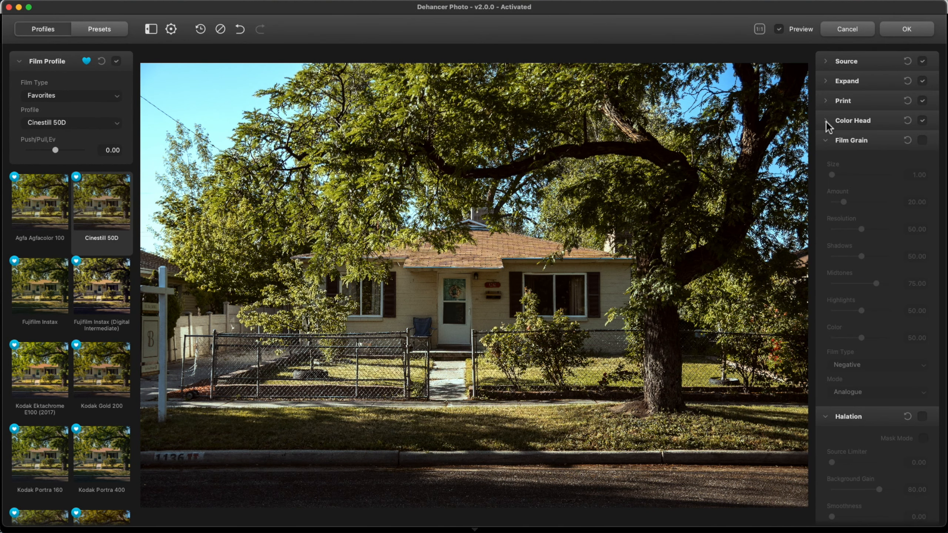
# - Enable Film Grain and set Amount to 31.06, Resolution to 37.01 and Shadows to 32.12, judging the grain at 1:1 view
pyautogui.click(922, 141)
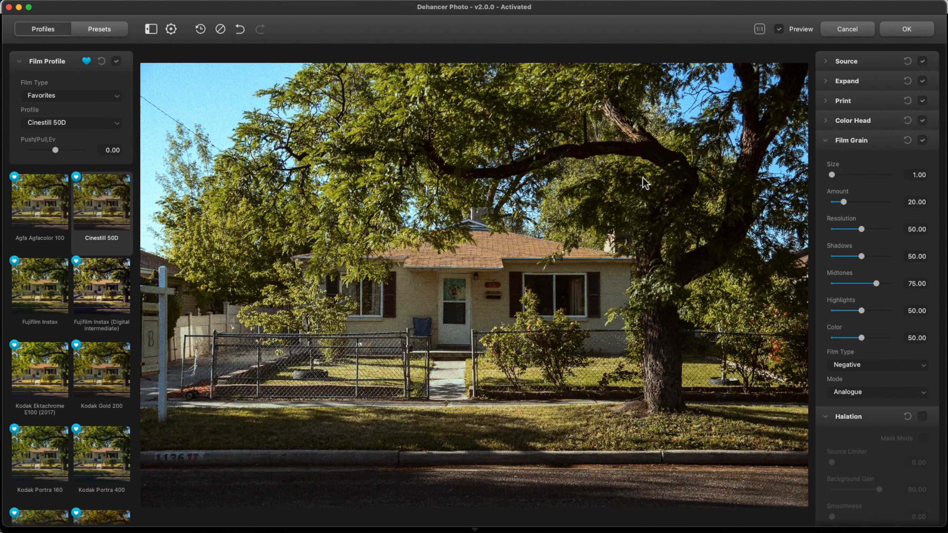
pyautogui.click(760, 30)
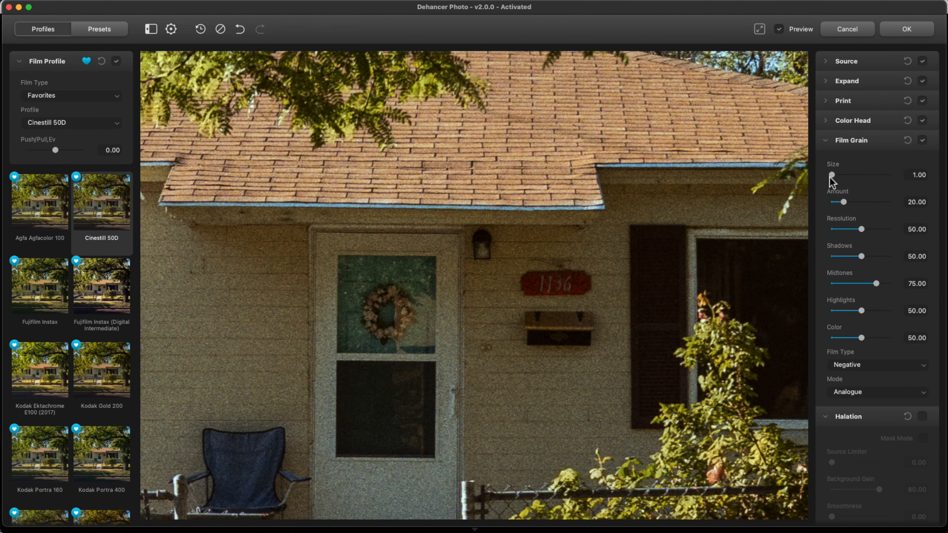
pyautogui.moveTo(843, 202); pyautogui.dragTo(851, 258)
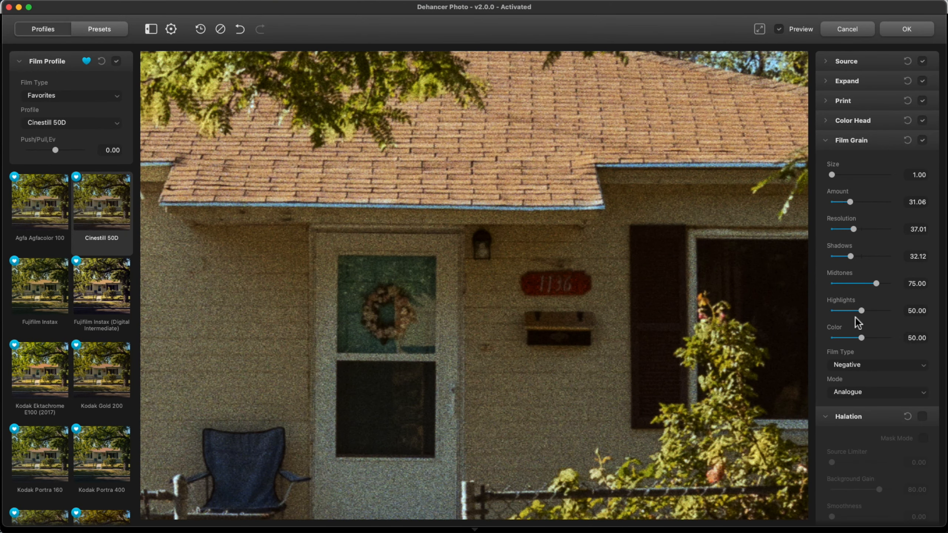
# - Set the grain's film type to Positive, return to the full-photo view and collapse the Film Grain section
pyautogui.click(853, 364)
pyautogui.click(854, 375)
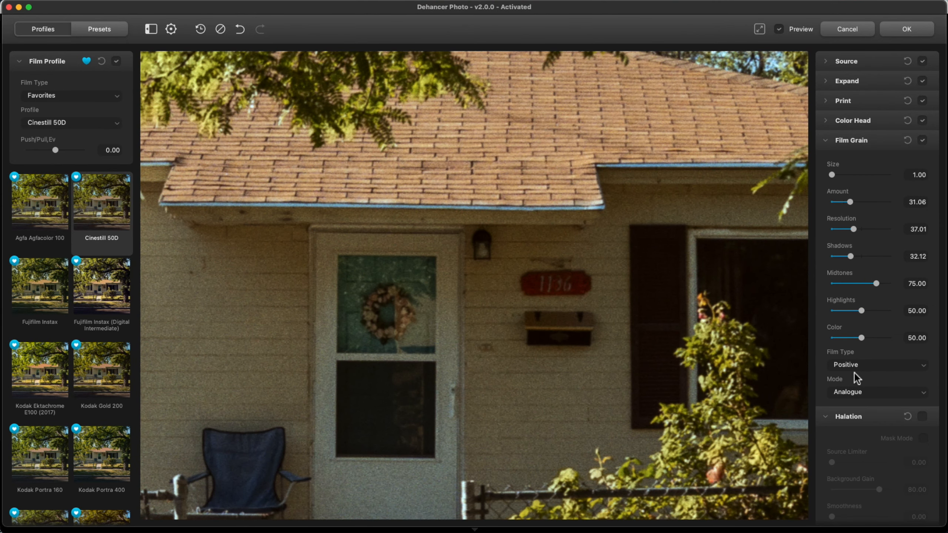
pyautogui.click(855, 364)
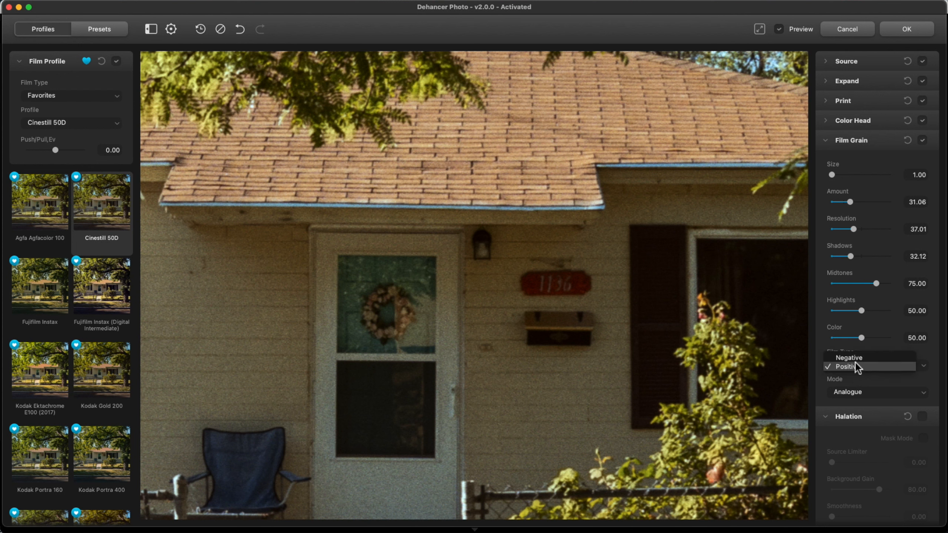
pyautogui.click(825, 183)
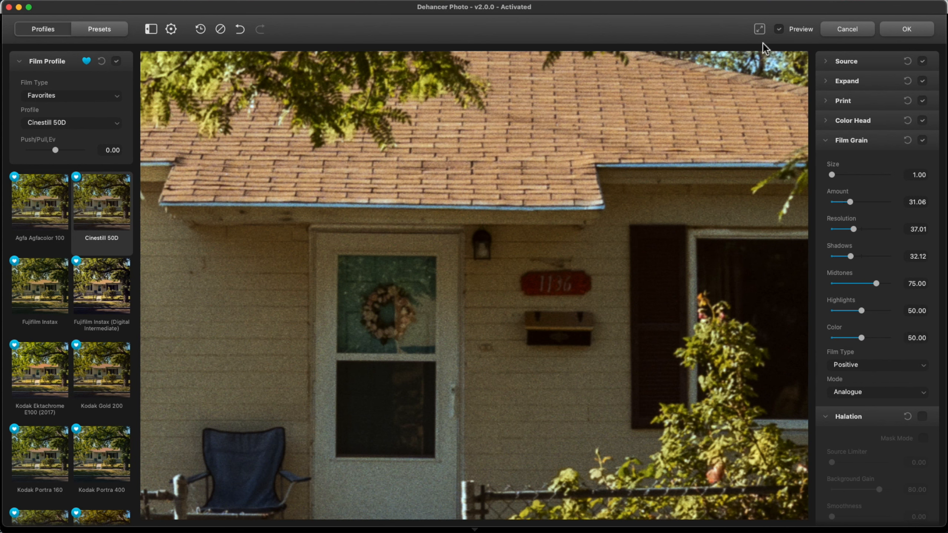
pyautogui.click(760, 29)
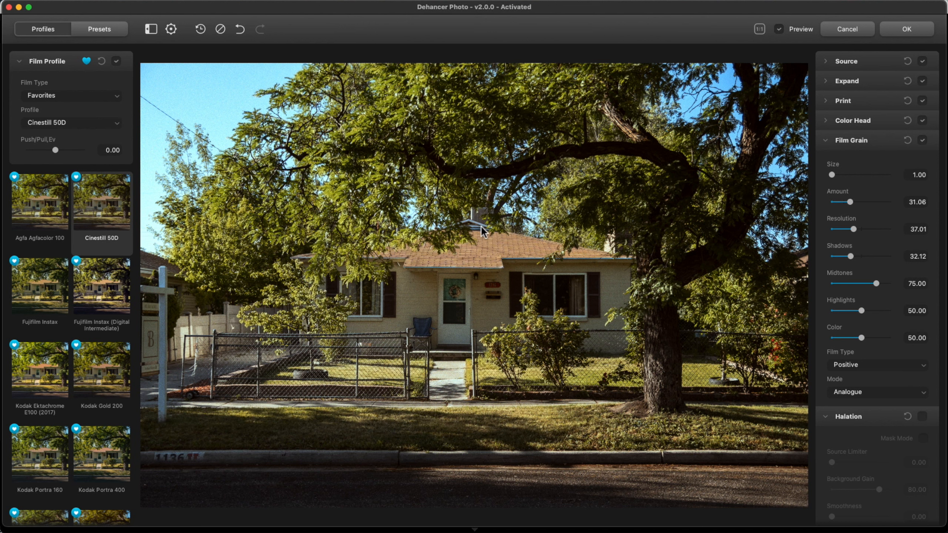
pyautogui.click(829, 141)
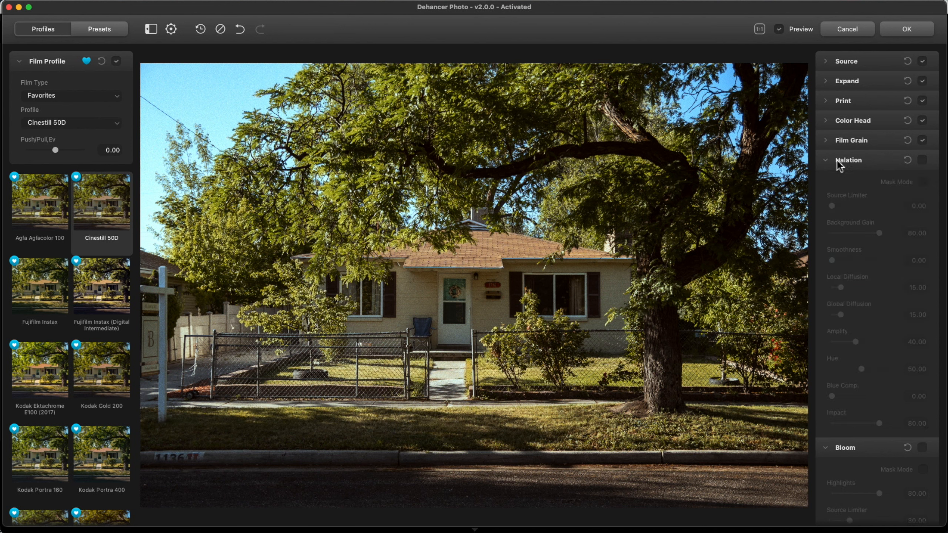
# - Enable Halation and compare the effect off and on at 1:1 view around the fence and front walkway
pyautogui.click(924, 162)
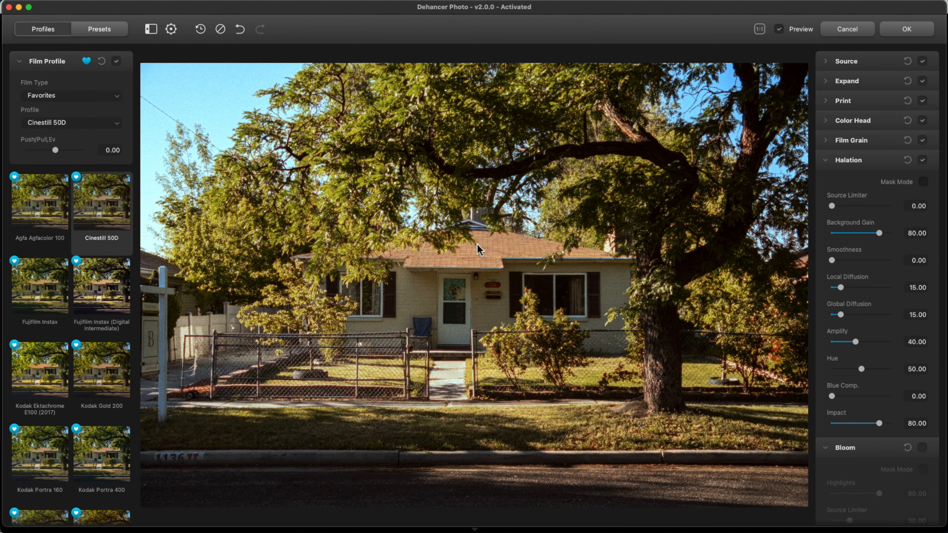
pyautogui.click(759, 29)
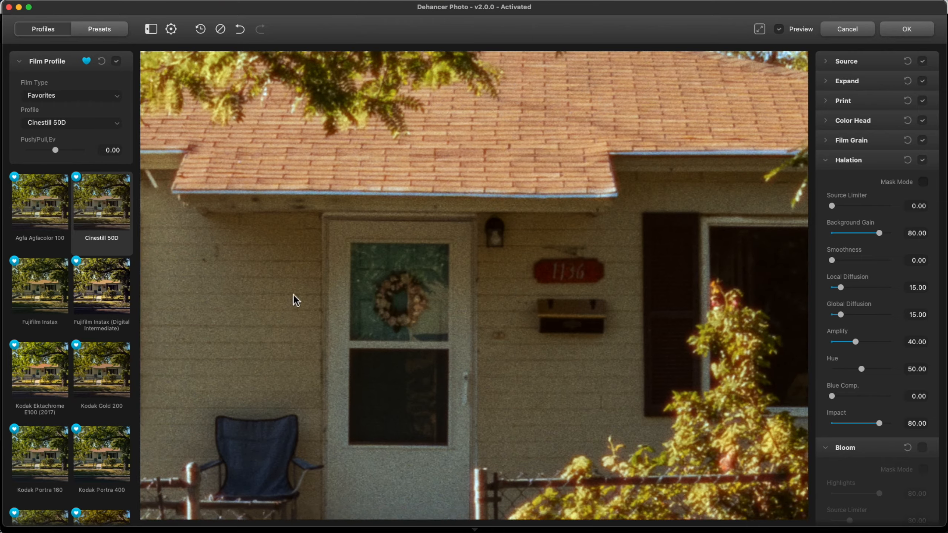
pyautogui.moveTo(294, 299); pyautogui.dragTo(576, 119)
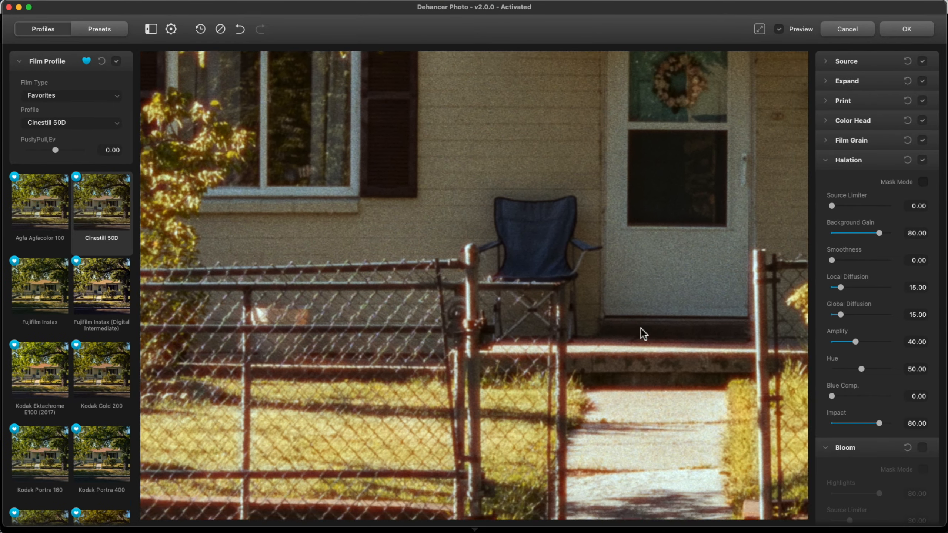
pyautogui.moveTo(640, 328); pyautogui.dragTo(556, 261)
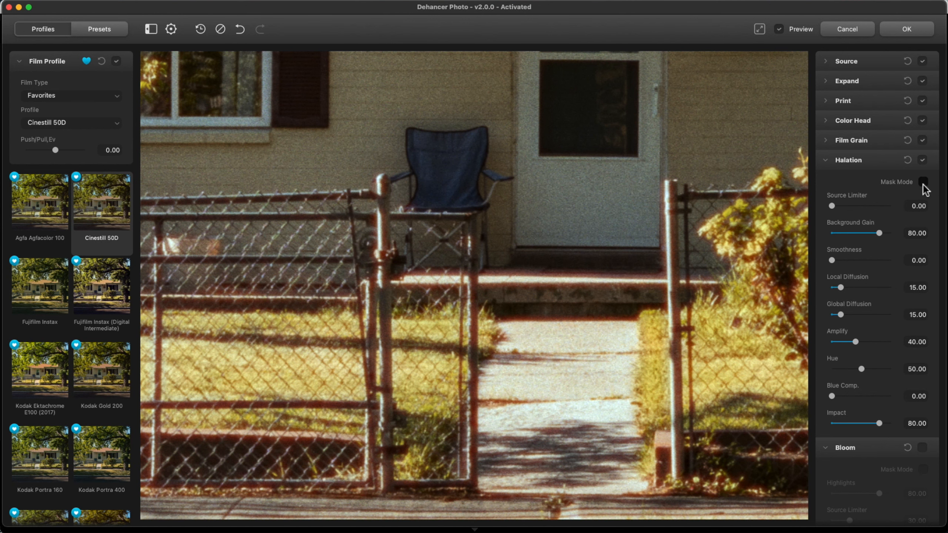
pyautogui.click(922, 160)
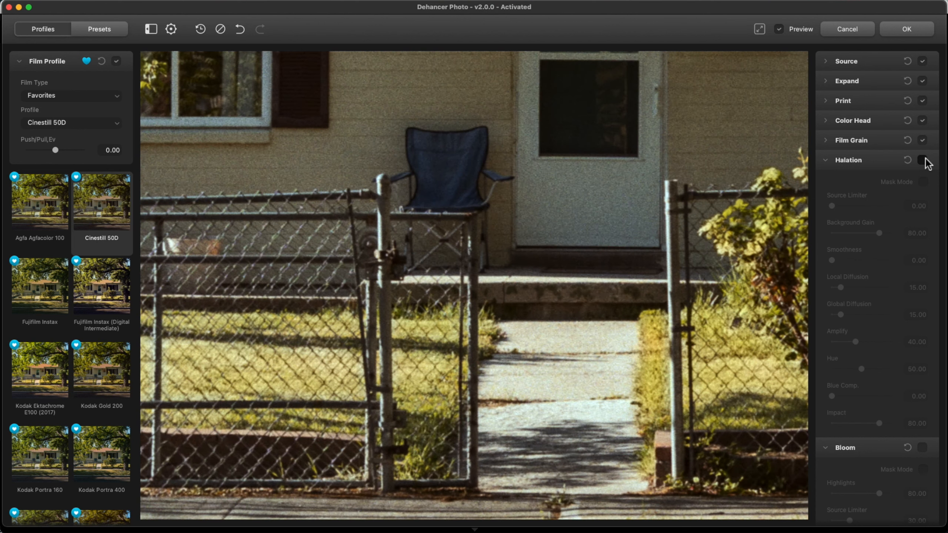
pyautogui.click(922, 160)
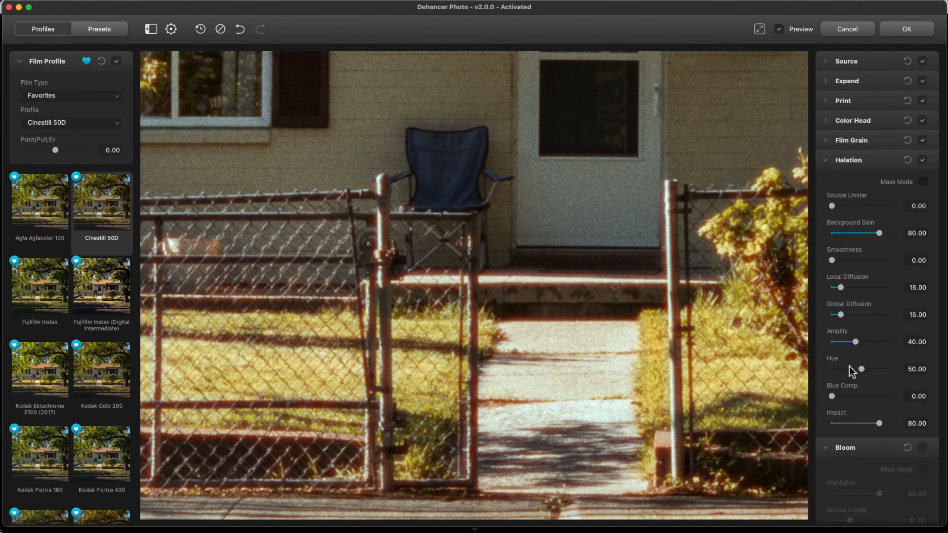
# - Try Halation with Source Limiter 39.36, Smoothness 9.66, Local Diffusion 35.85 and Global Diffusion 43.98, and reset the section
pyautogui.moveTo(832, 206); pyautogui.dragTo(863, 208)
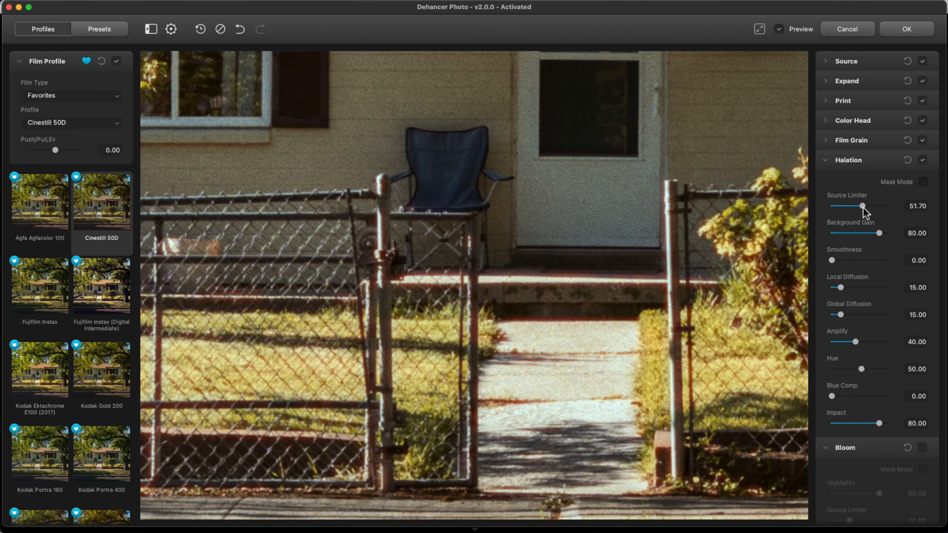
pyautogui.moveTo(863, 207); pyautogui.dragTo(855, 208)
pyautogui.moveTo(833, 260); pyautogui.dragTo(858, 316)
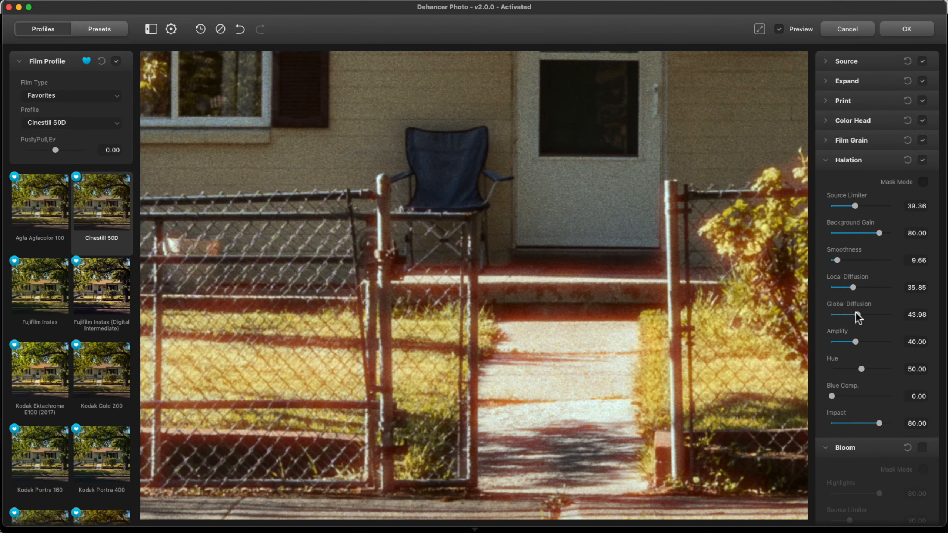
pyautogui.click(908, 160)
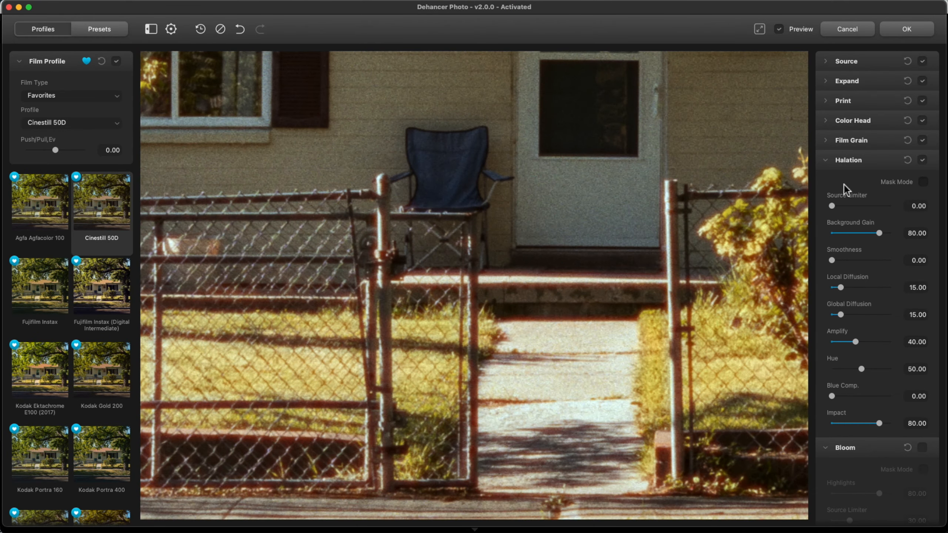
# - Set Halation's Source Limiter to 43.39, comparing the full photo with Halation off and on before collapsing the section
pyautogui.moveTo(833, 207); pyautogui.dragTo(858, 206)
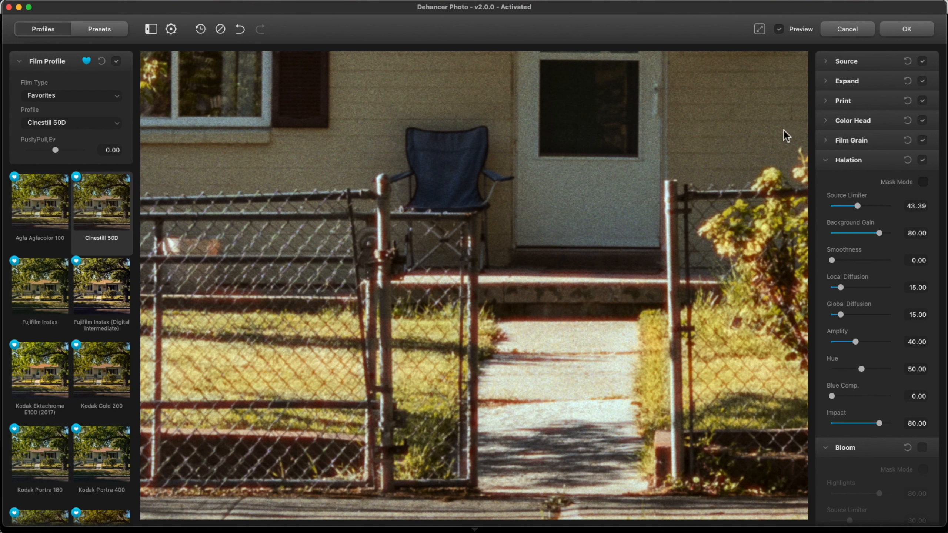
pyautogui.click(759, 29)
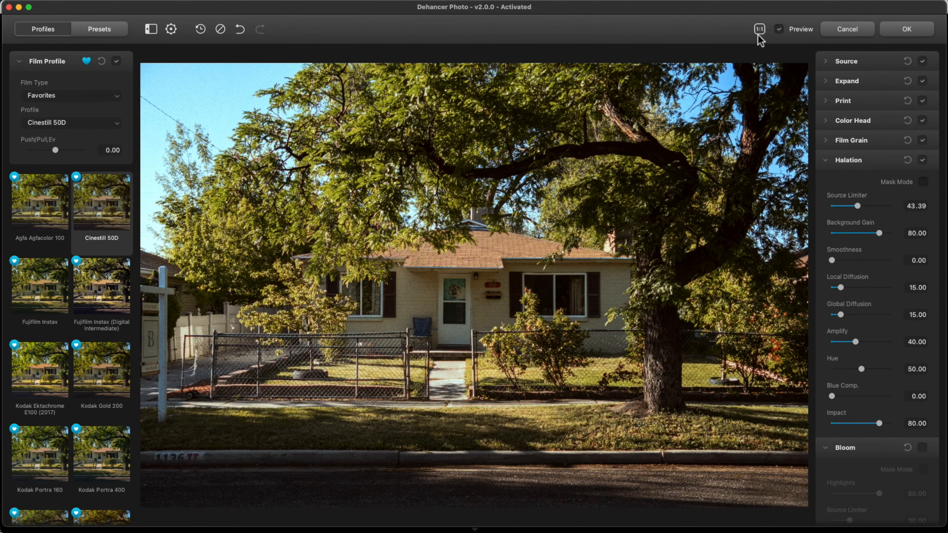
pyautogui.click(922, 161)
pyautogui.click(922, 160)
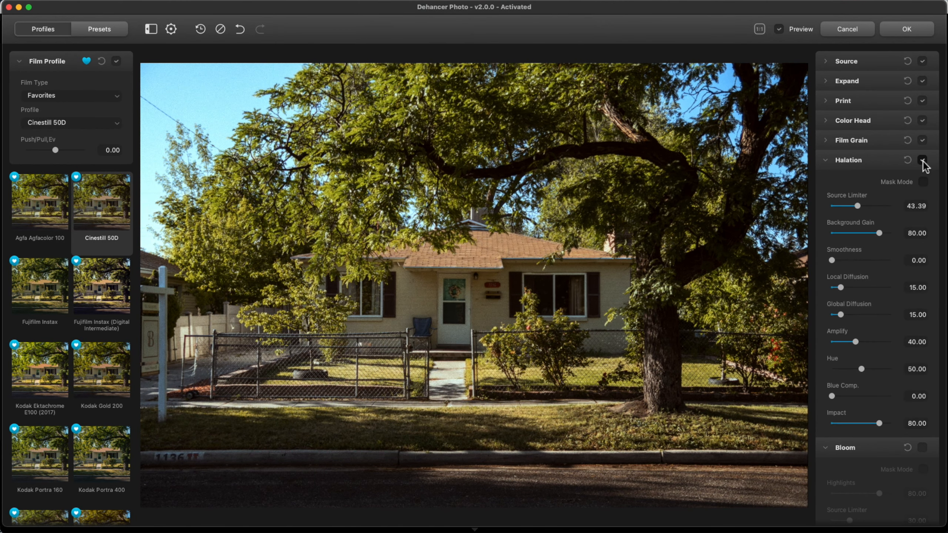
pyautogui.click(922, 160)
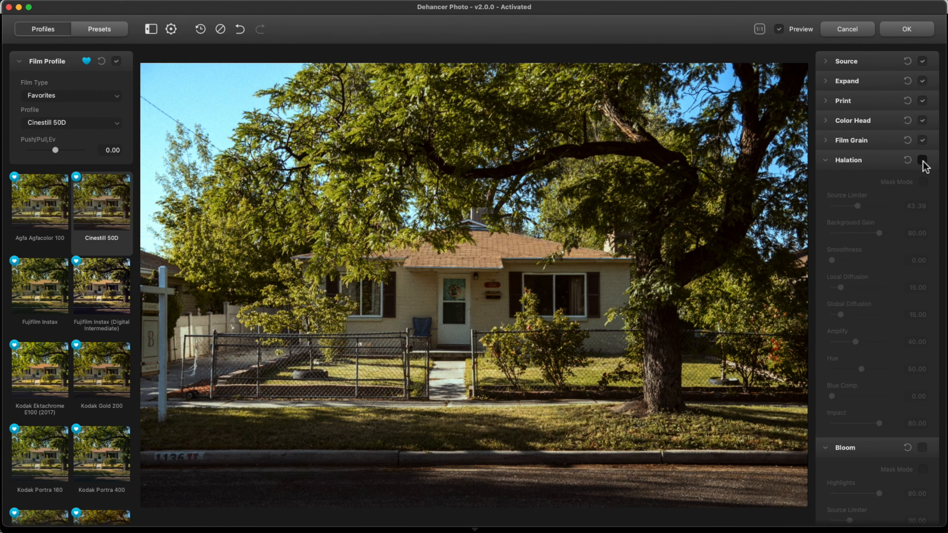
pyautogui.click(922, 161)
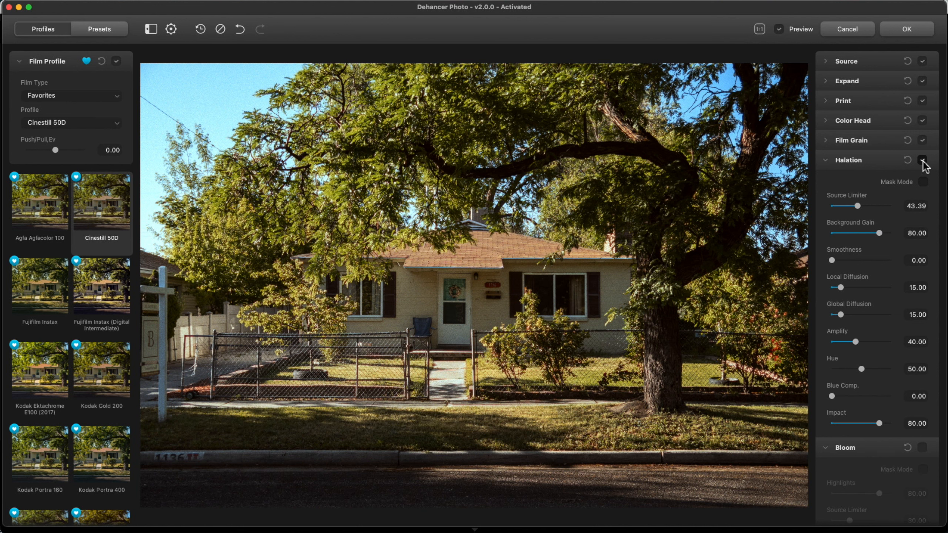
pyautogui.click(825, 161)
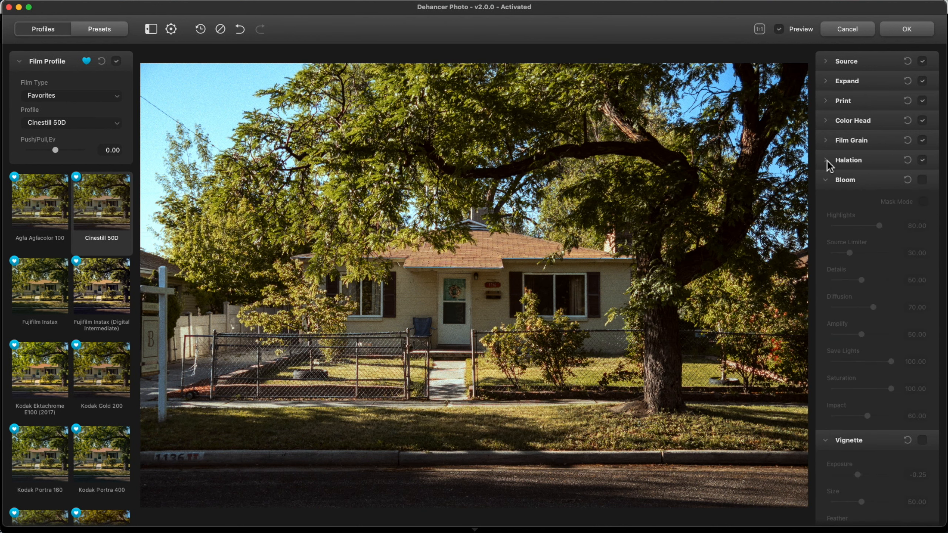
# - Enable Bloom and compare the effect off and on at 1:1 view around the fence
pyautogui.click(922, 180)
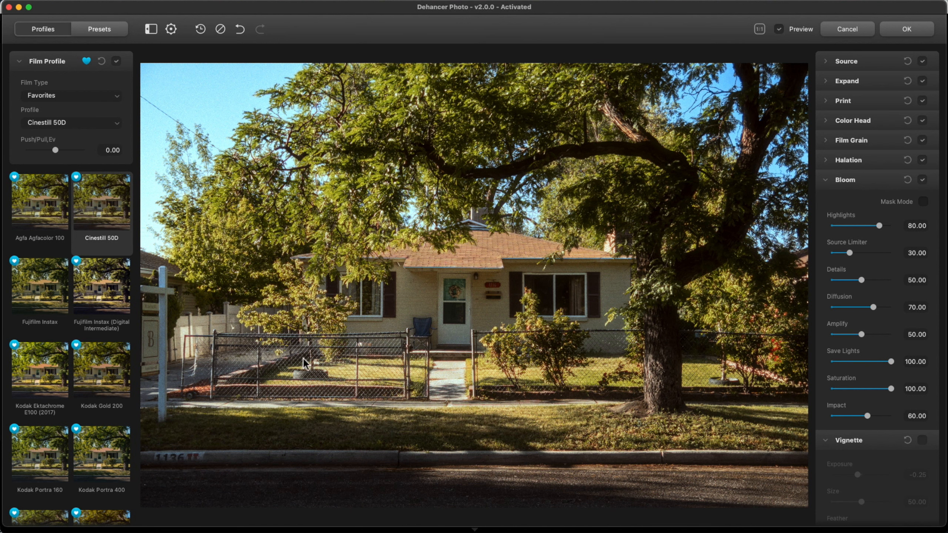
pyautogui.click(759, 28)
pyautogui.moveTo(294, 384); pyautogui.dragTo(495, 92)
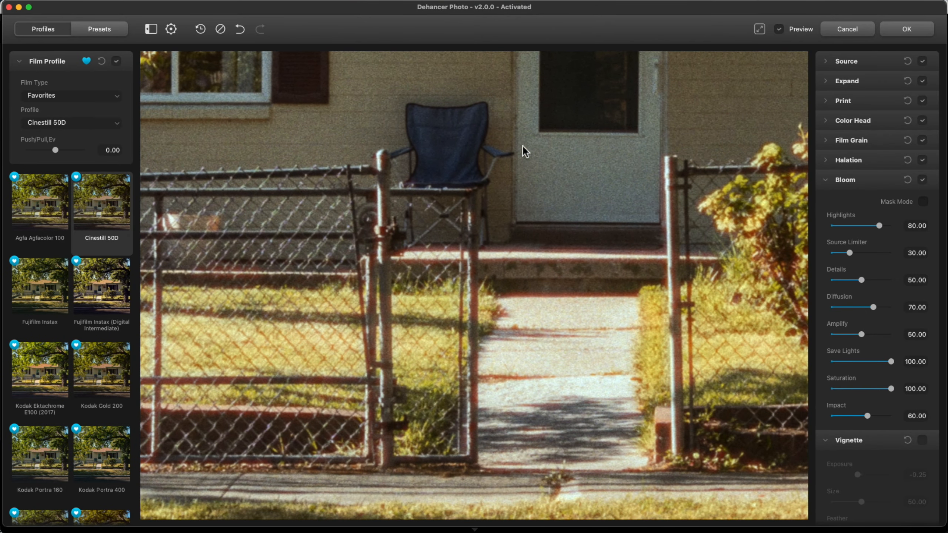
pyautogui.click(921, 180)
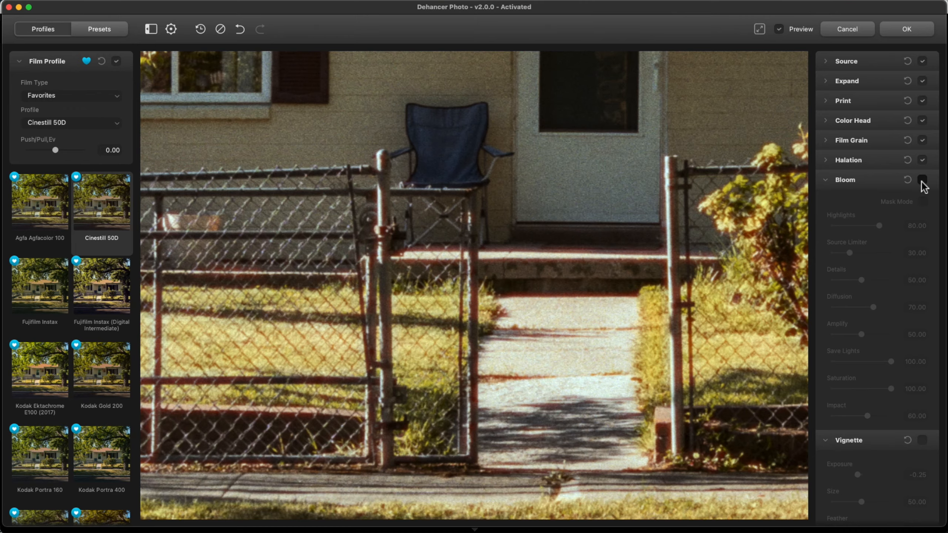
pyautogui.click(921, 182)
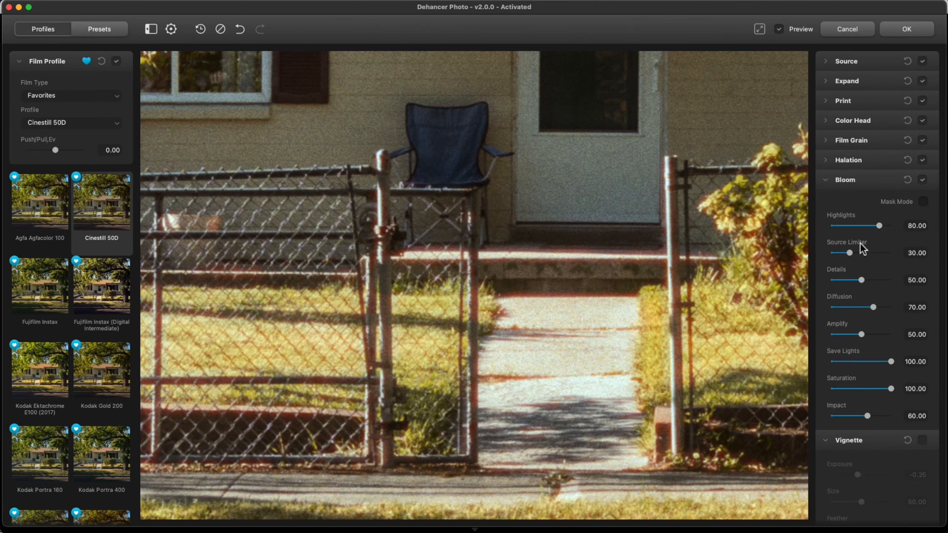
# - Try Bloom with Source Limiter 61.52, Details 37.77 and Diffusion 54.68, reset it, and turn off and collapse the section
pyautogui.click(868, 253)
pyautogui.moveTo(861, 280); pyautogui.dragTo(863, 309)
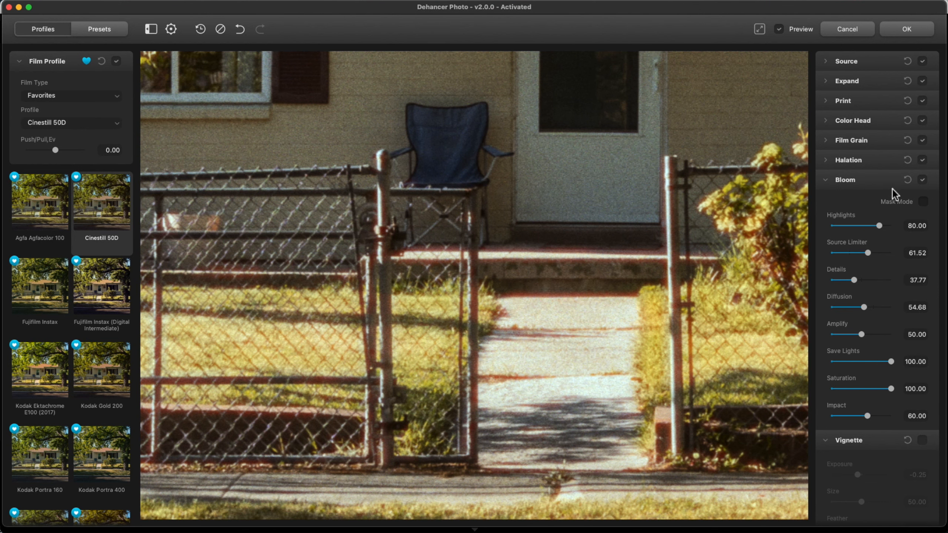
pyautogui.doubleClick(652, 165)
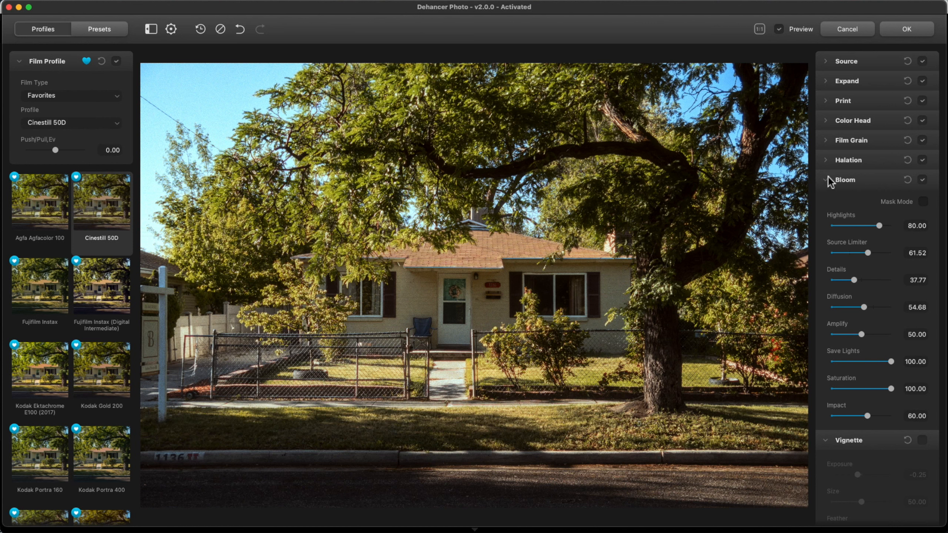
pyautogui.click(907, 180)
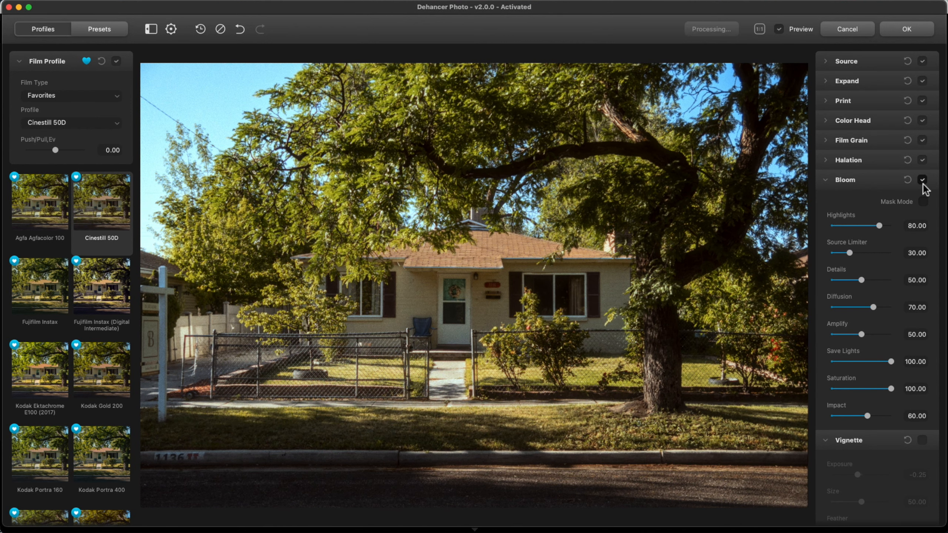
pyautogui.click(922, 180)
pyautogui.click(825, 181)
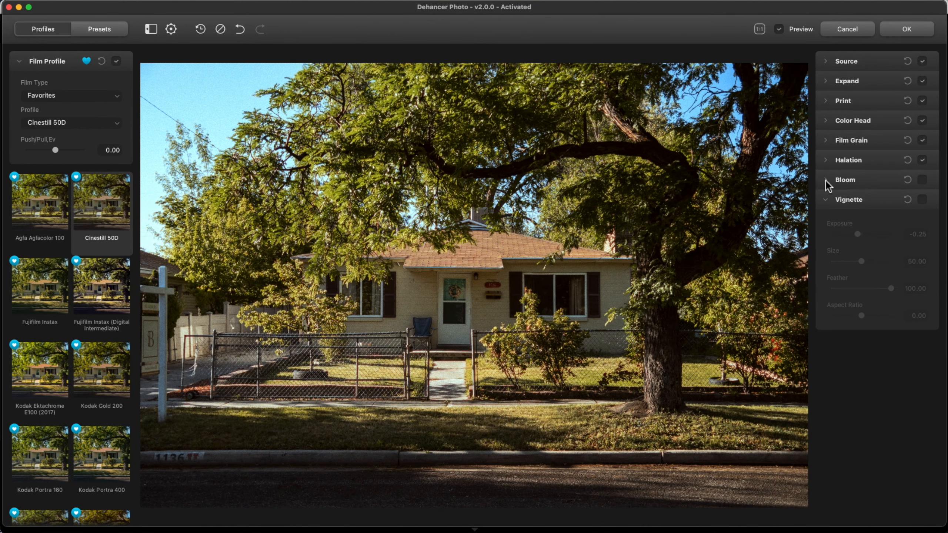
# - Enable Vignette with its default settings and apply the finished film look, returning to Lightroom Classic
pyautogui.click(921, 200)
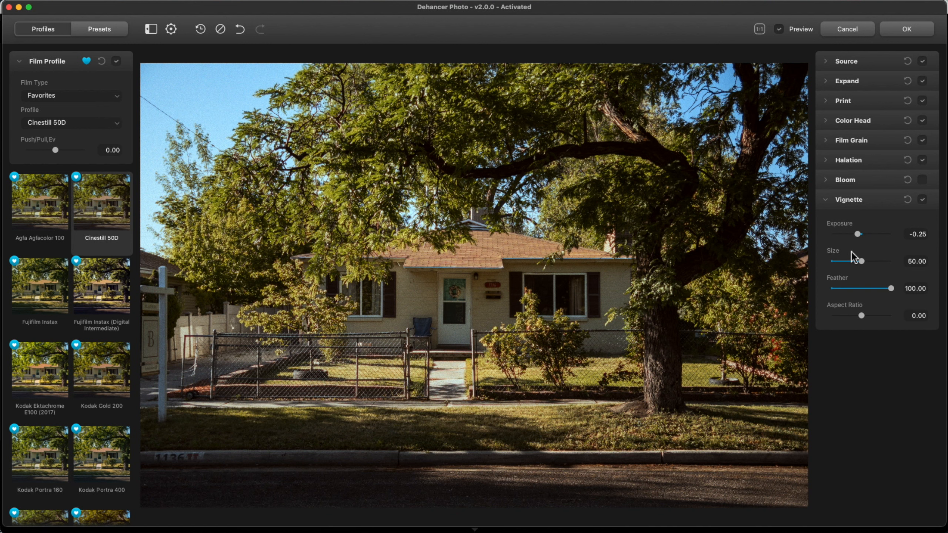
pyautogui.click(896, 30)
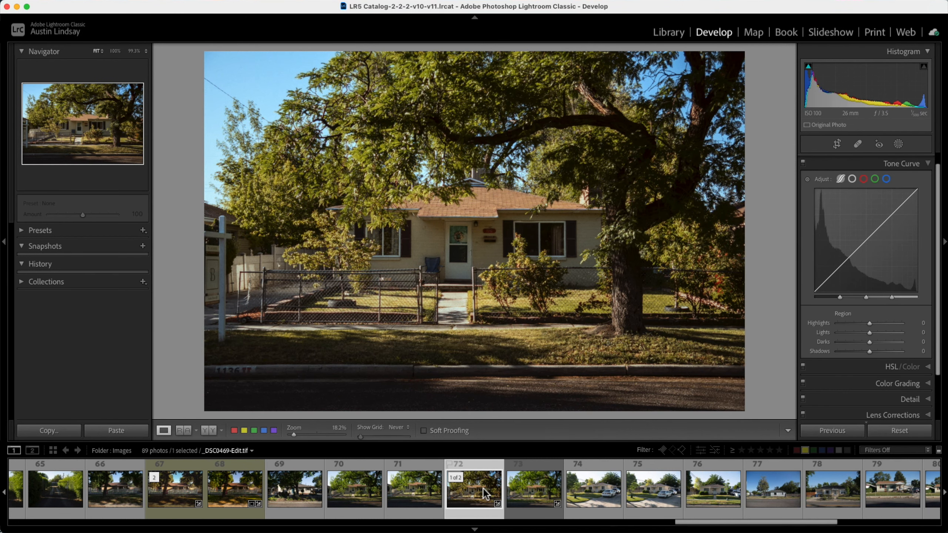
# - Flip between the edited _DSC0469-Edit.tif and the original _DSC0469.ARW to compare the film look
pyautogui.press('Right')
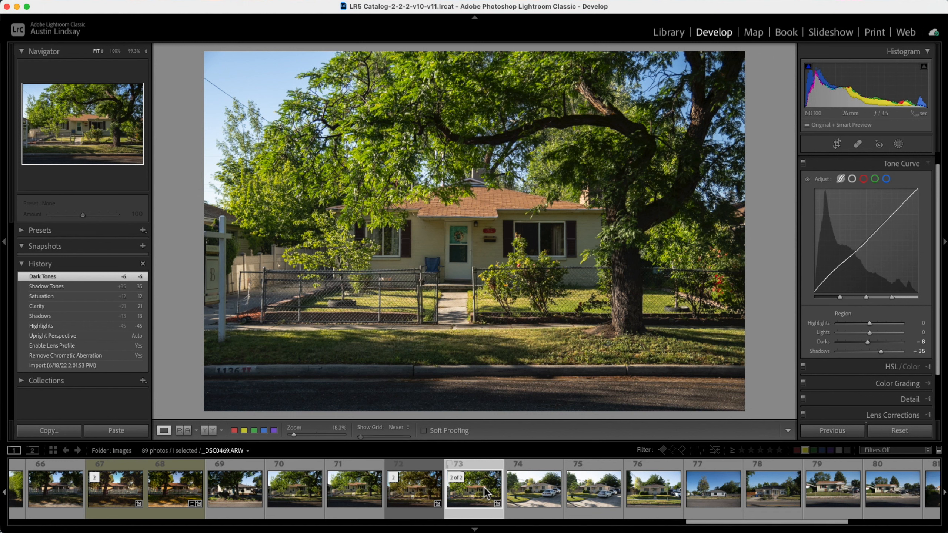
pyautogui.press('Left')
pyautogui.press('Right')
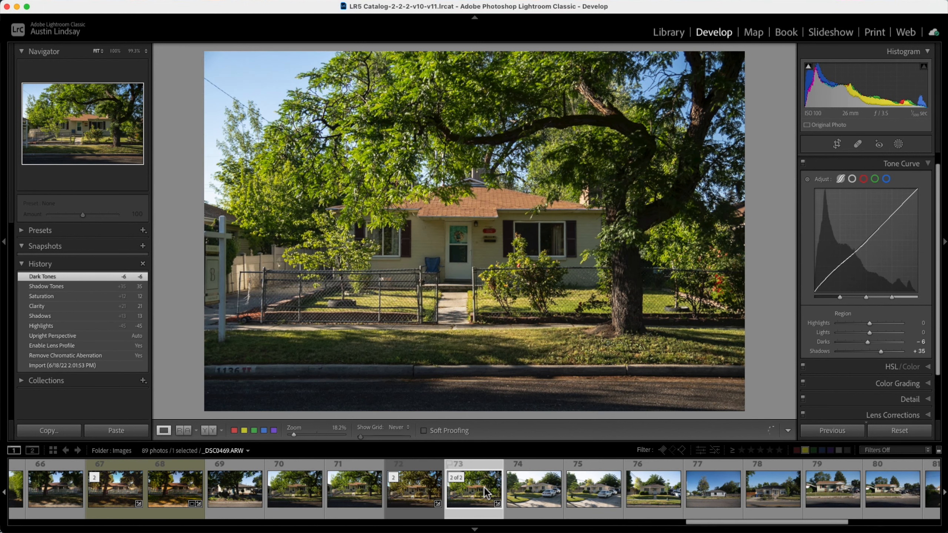
# - Select both versions of the house photo and show them side by side in Survey view with the side panels hidden
pyautogui.keyDown('super'); pyautogui.click(424, 494); pyautogui.keyUp('super')
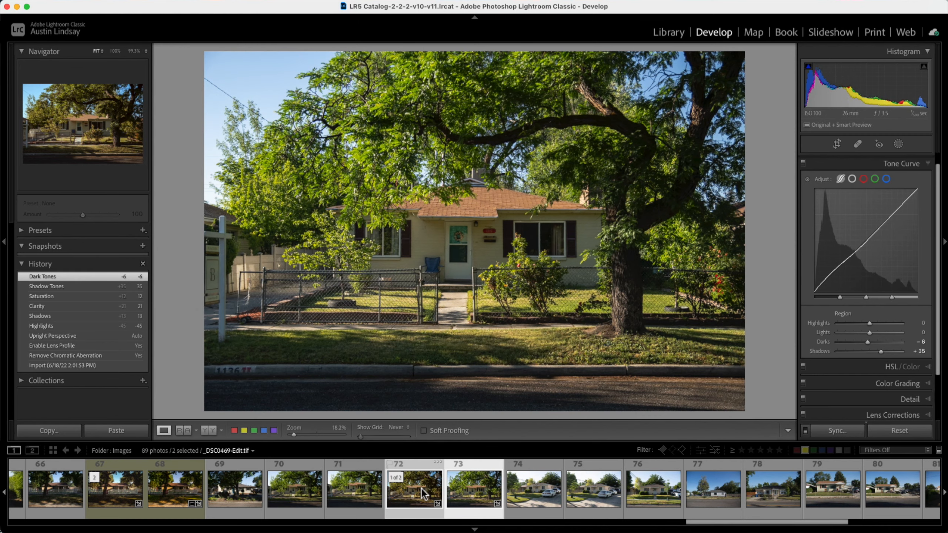
pyautogui.press('n')
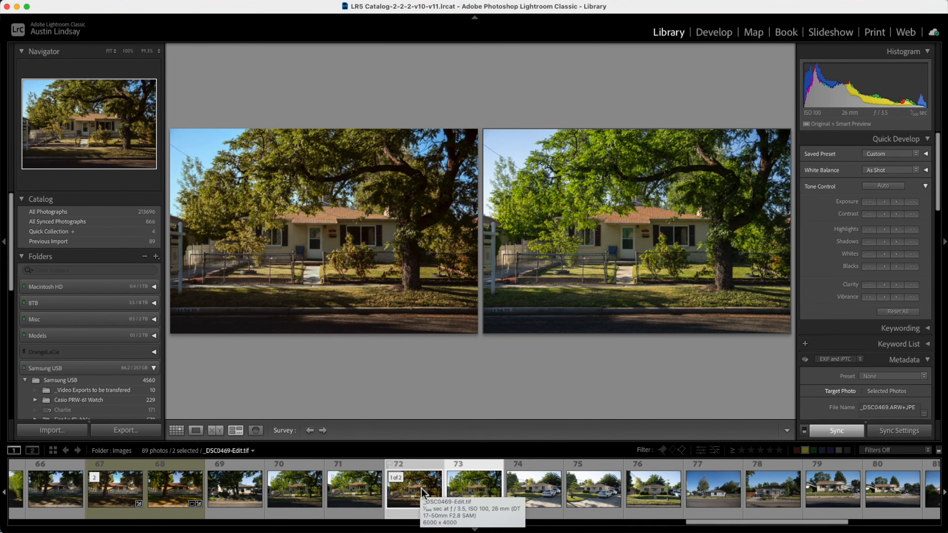
pyautogui.press('Tab')
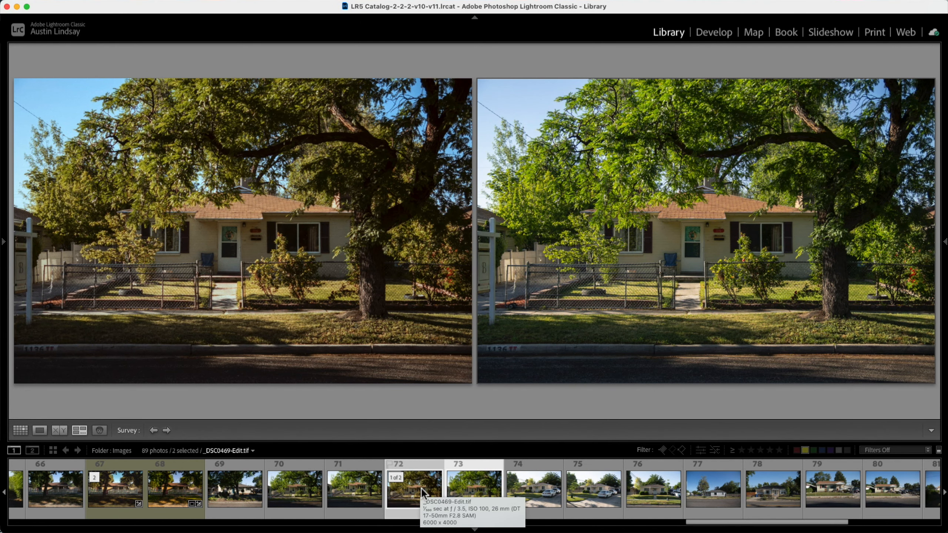